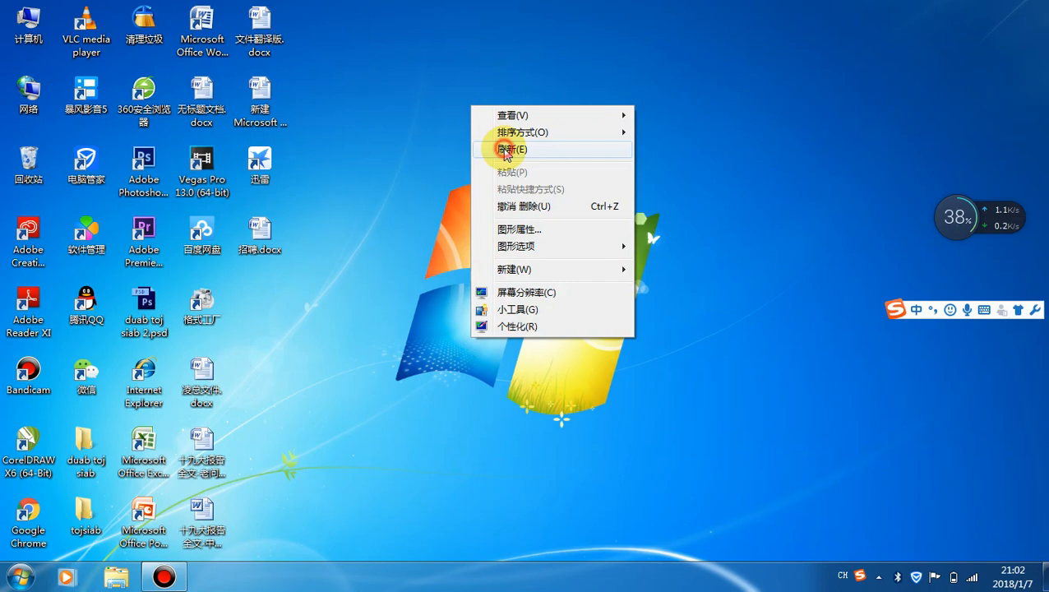
pyautogui.click(505, 152)
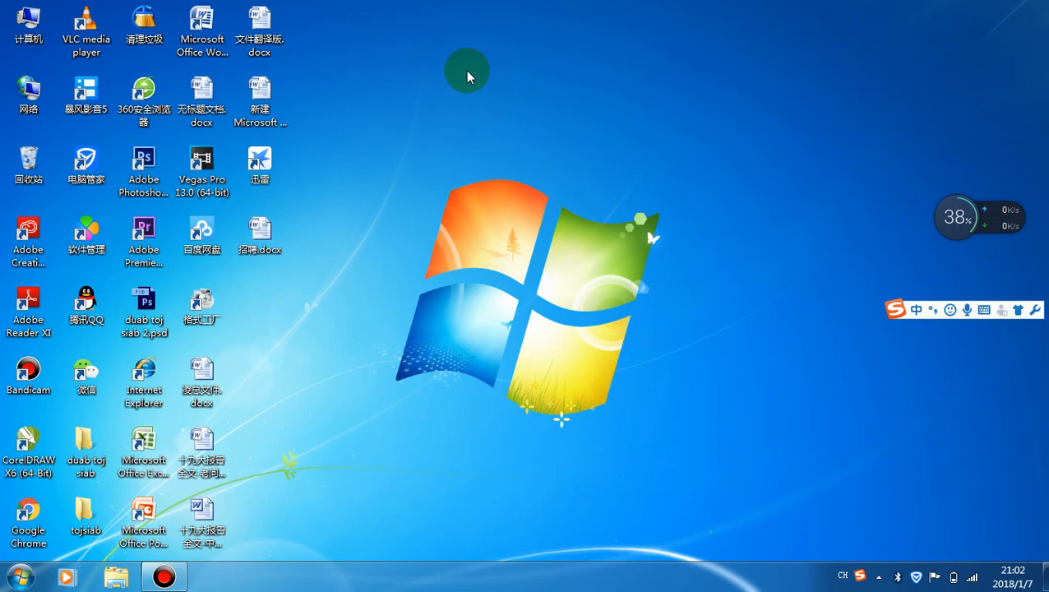
pyautogui.rightClick(469, 73)
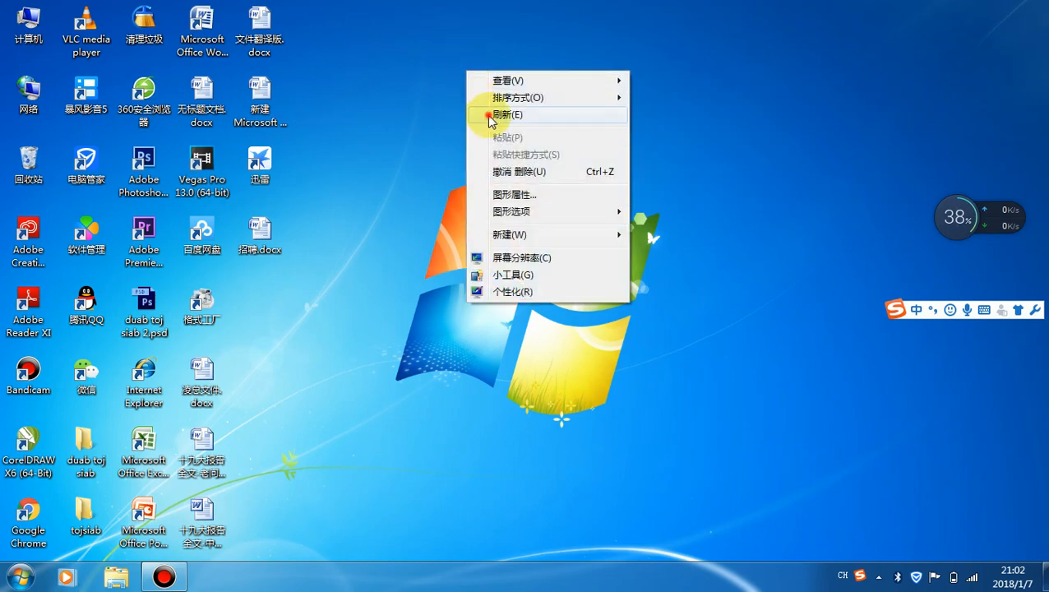
pyautogui.click(491, 114)
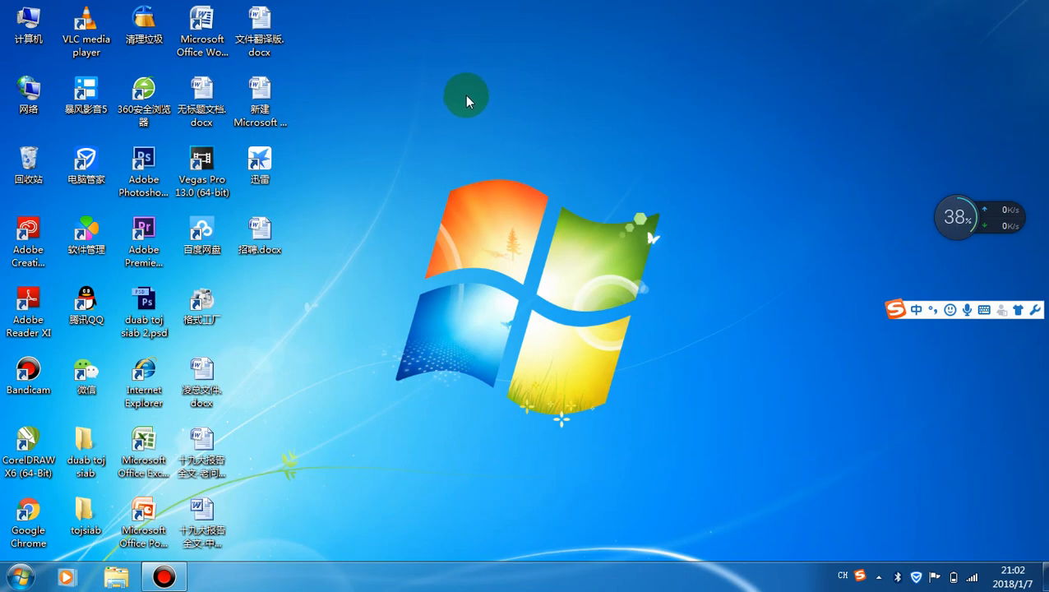
pyautogui.click(467, 84)
pyautogui.click(487, 129)
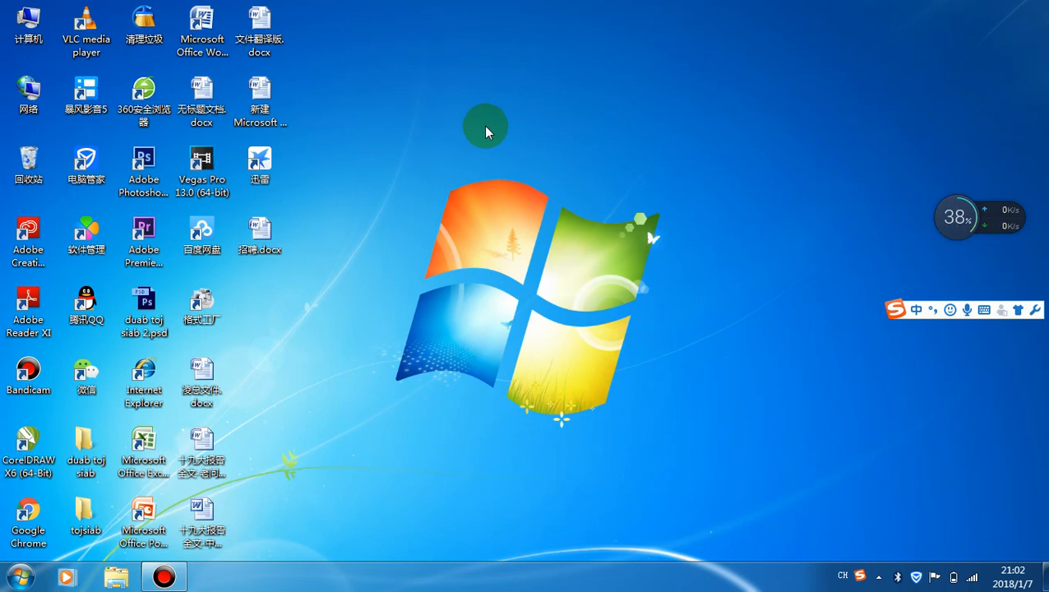
pyautogui.rightClick(443, 77)
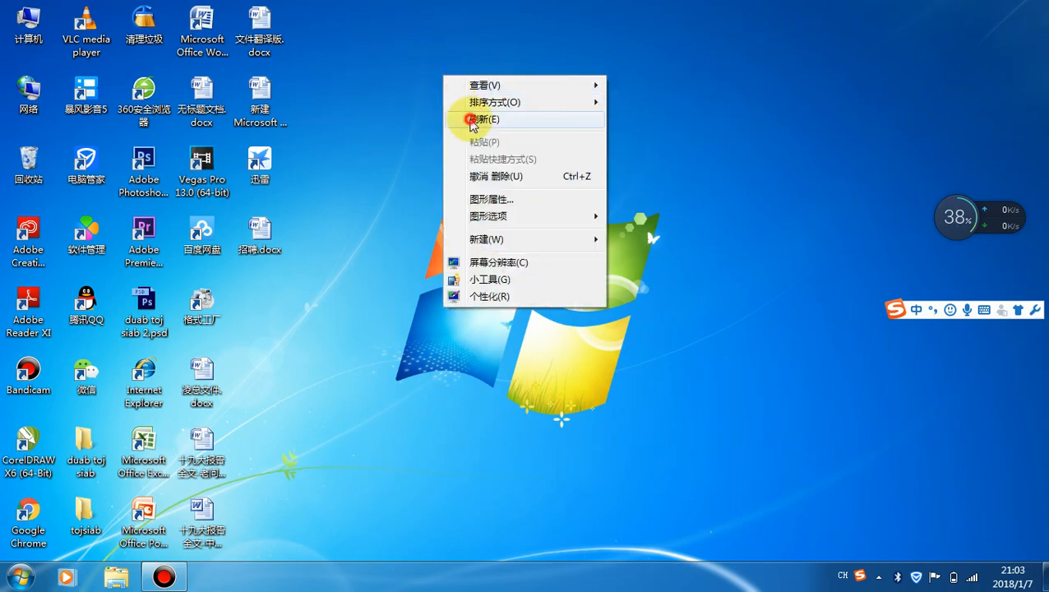
pyautogui.click(470, 115)
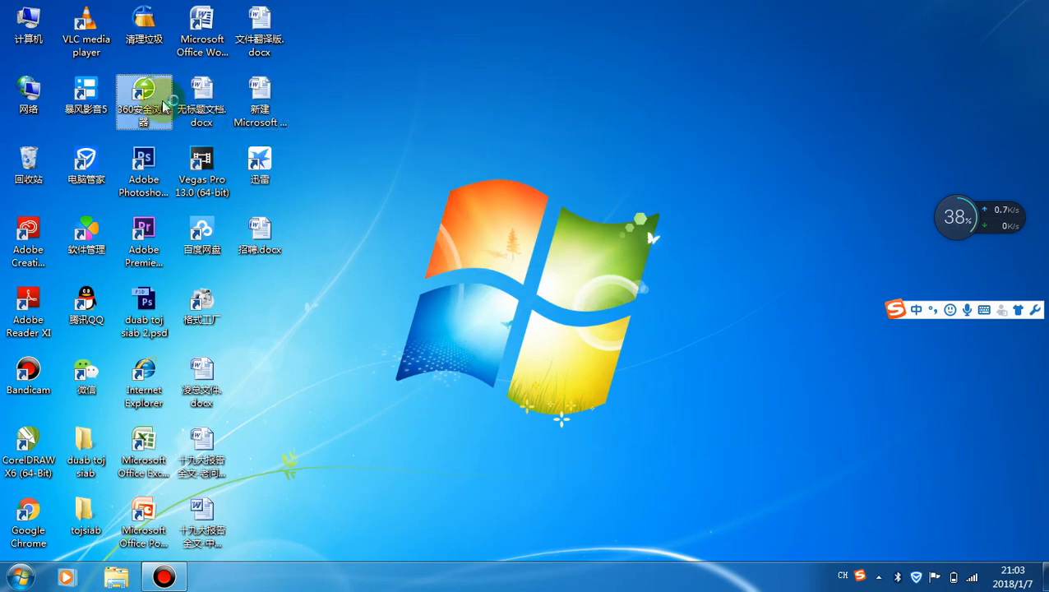
pyautogui.doubleClick(162, 105)
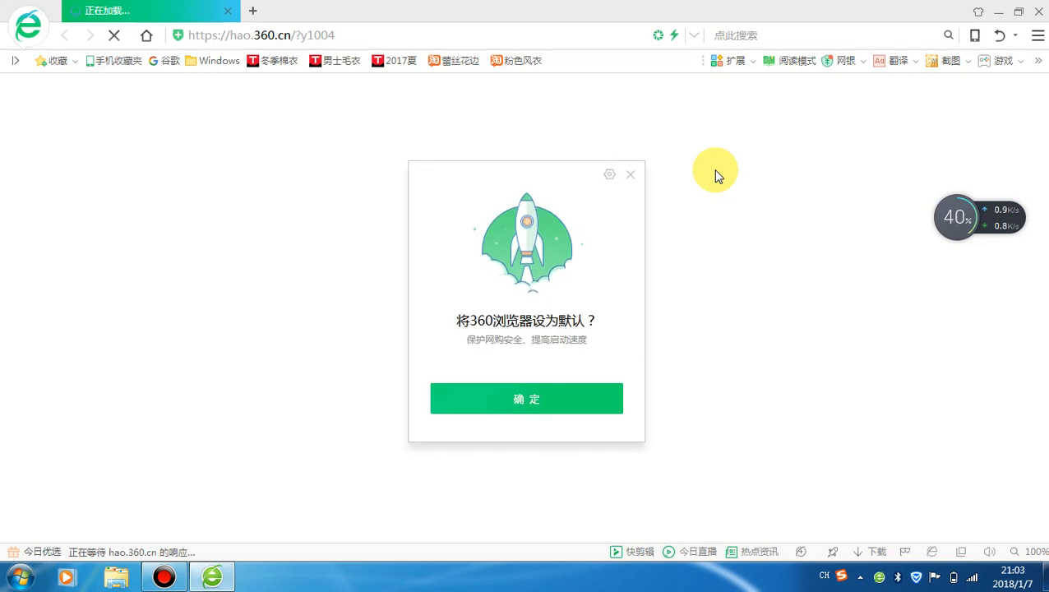
pyautogui.click(631, 176)
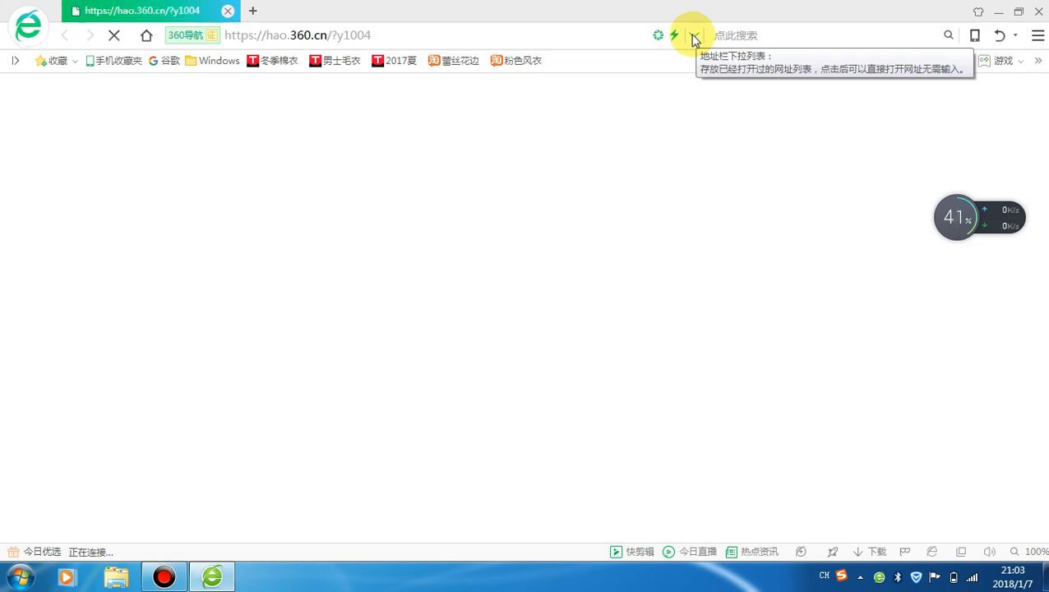
pyautogui.click(694, 37)
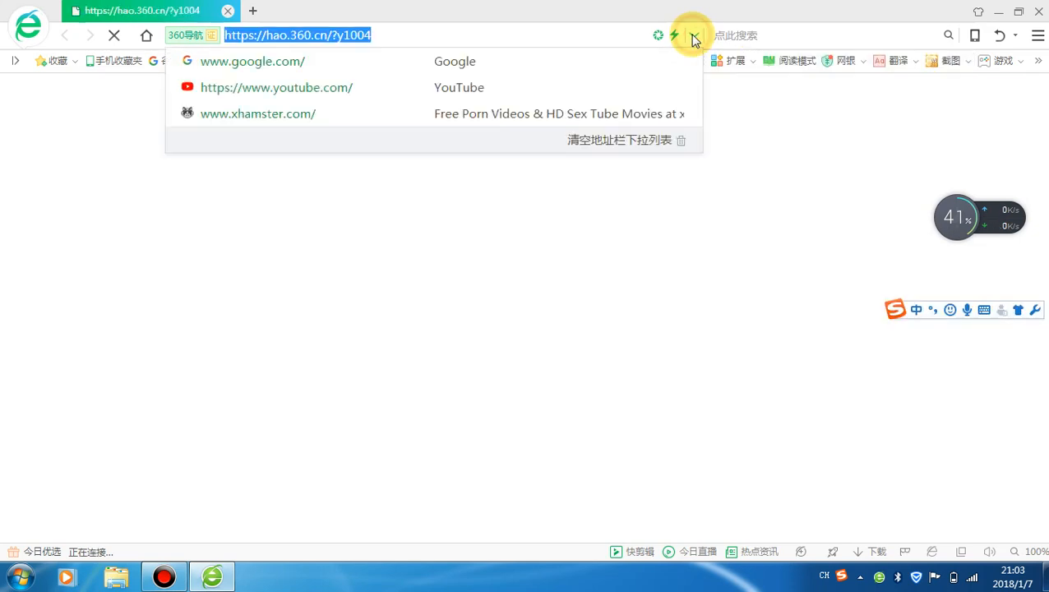
pyautogui.click(616, 66)
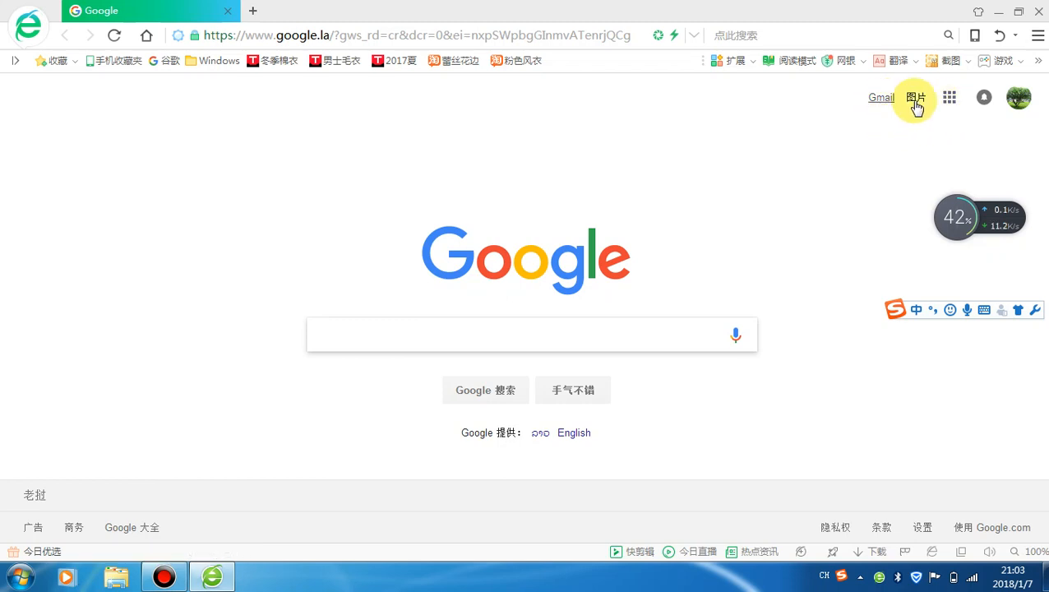
# Step: Go to Google Docs from Google's list of apps and create a blank document
pyautogui.click(949, 99)
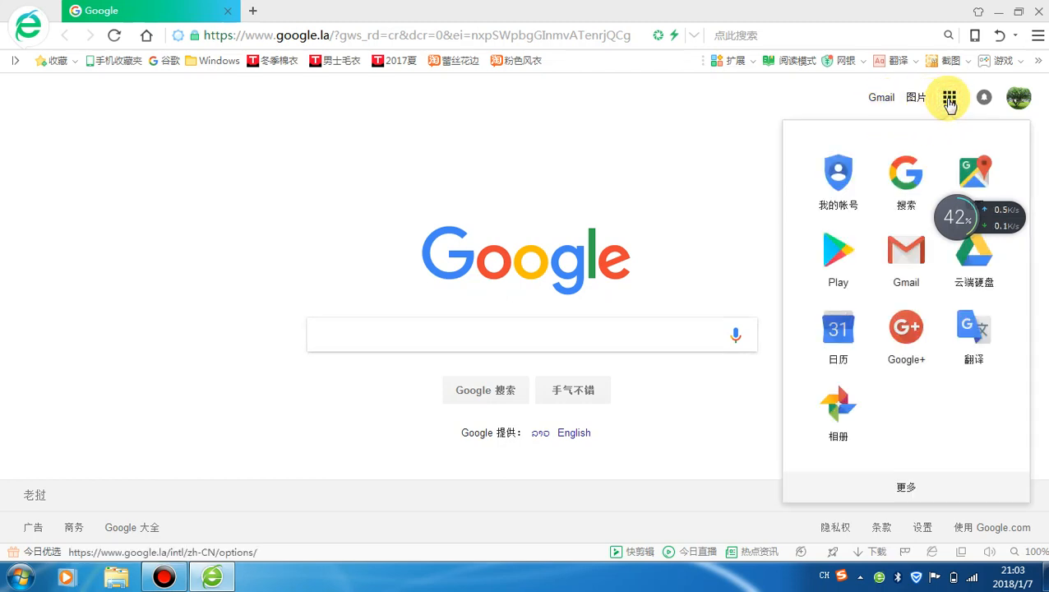
pyautogui.click(907, 487)
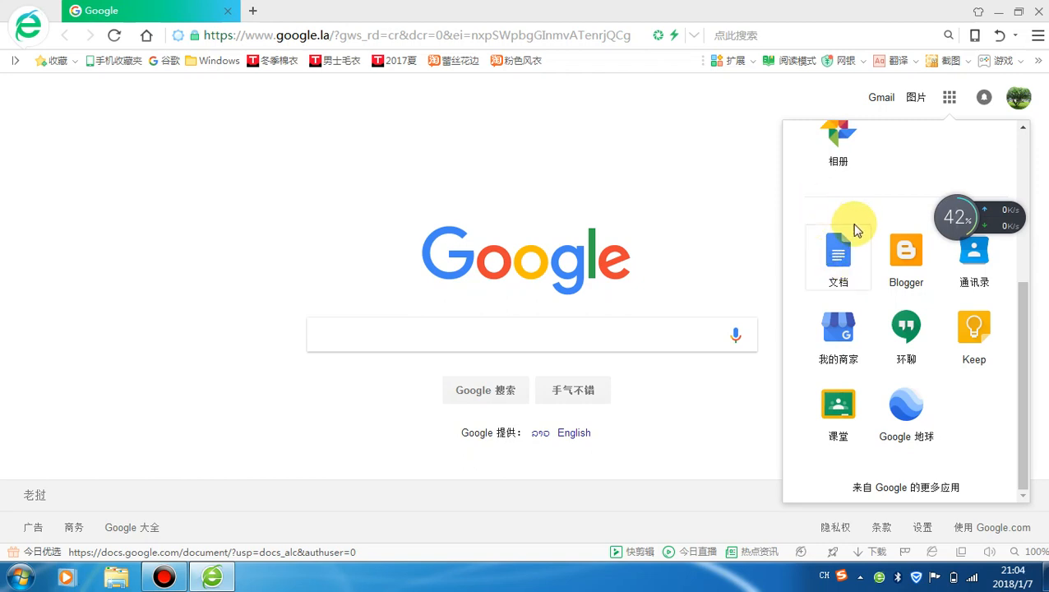
pyautogui.click(838, 273)
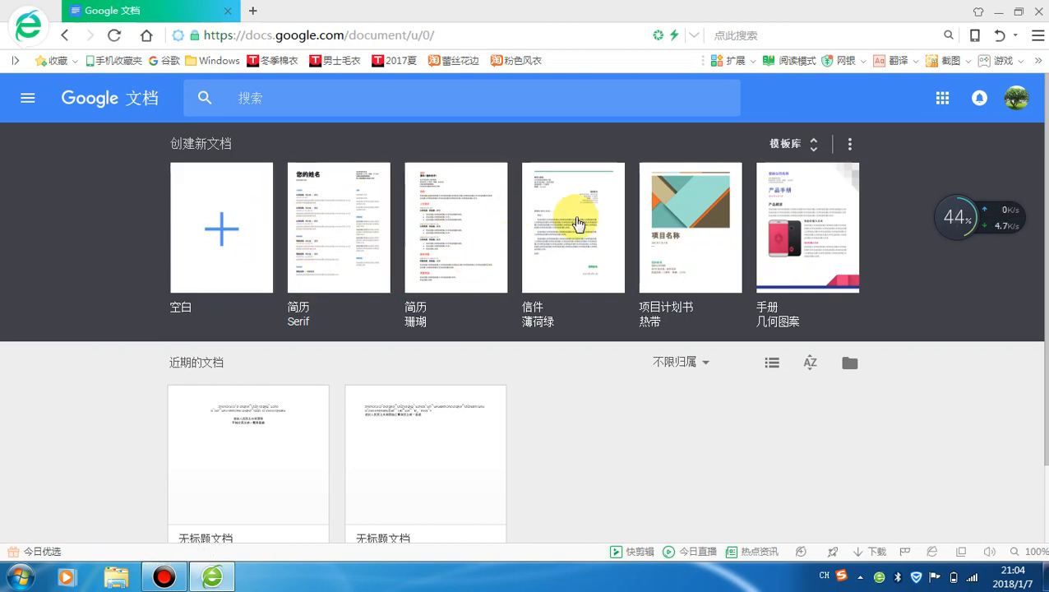
pyautogui.click(223, 234)
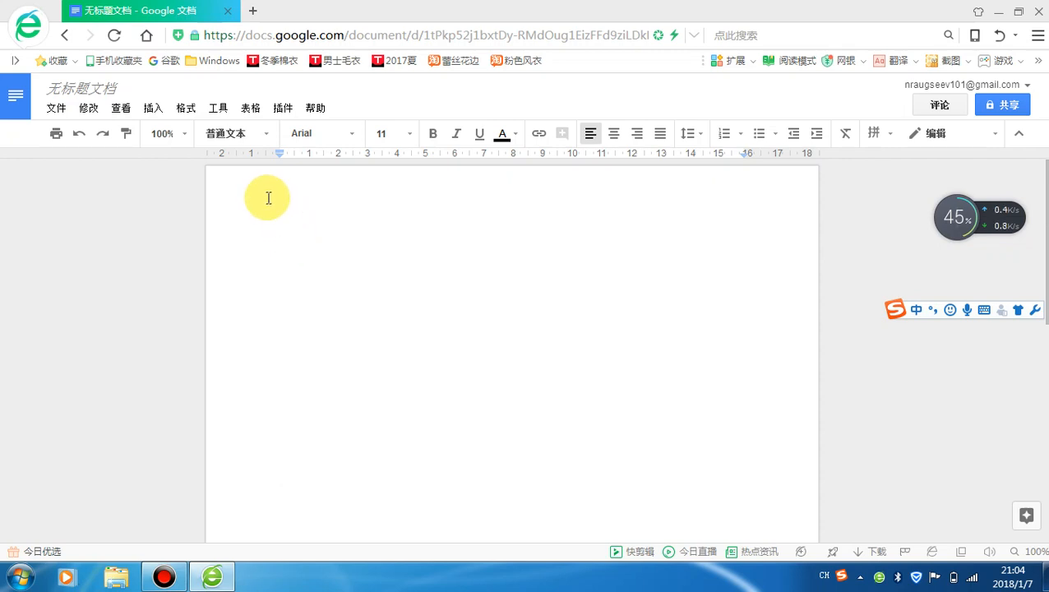
# Step: Turn on voice typing for the blank document and set its dictation language to Lao (ລາວ)
pyautogui.click(217, 109)
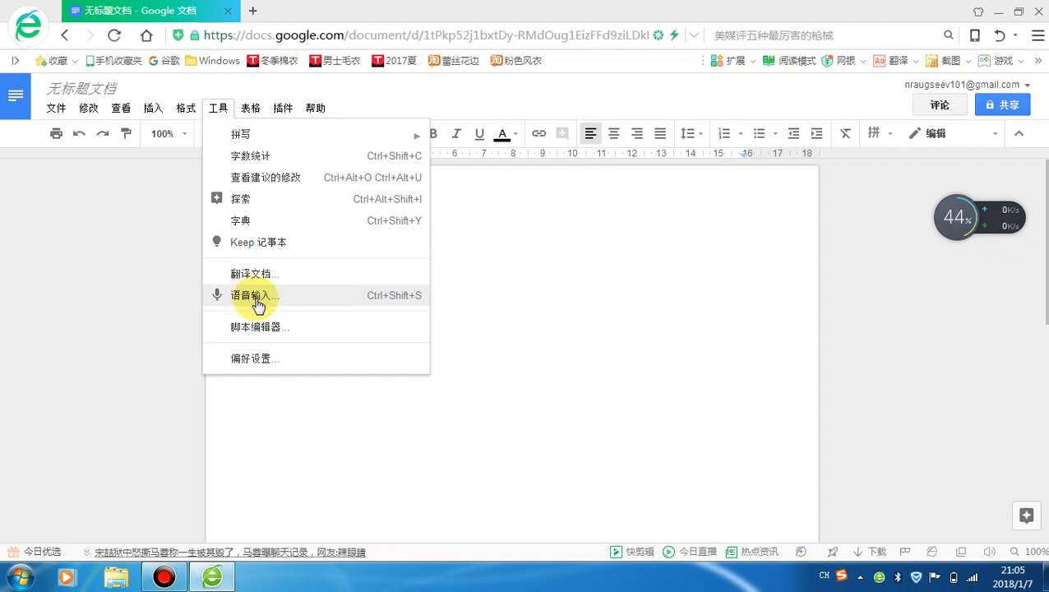
pyautogui.click(257, 301)
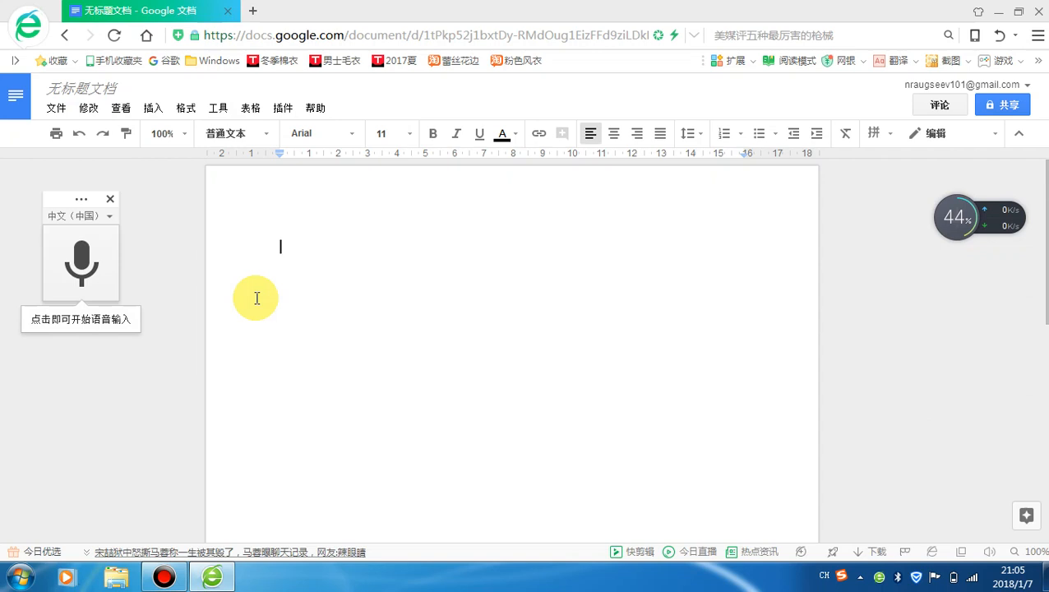
pyautogui.click(111, 215)
pyautogui.scroll(-15, 170, 355)
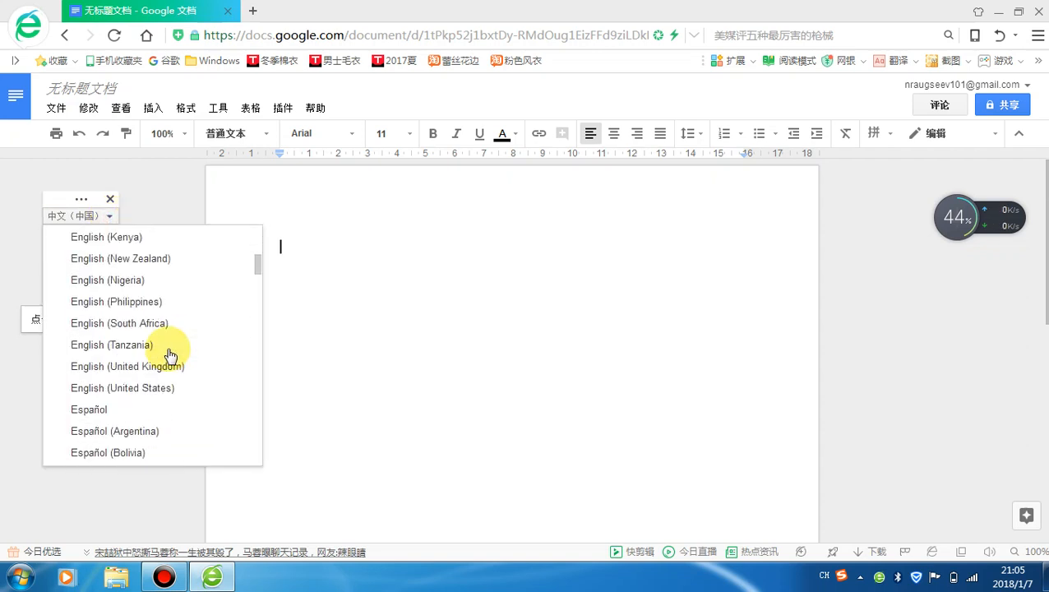
pyautogui.scroll(-8, 169, 356)
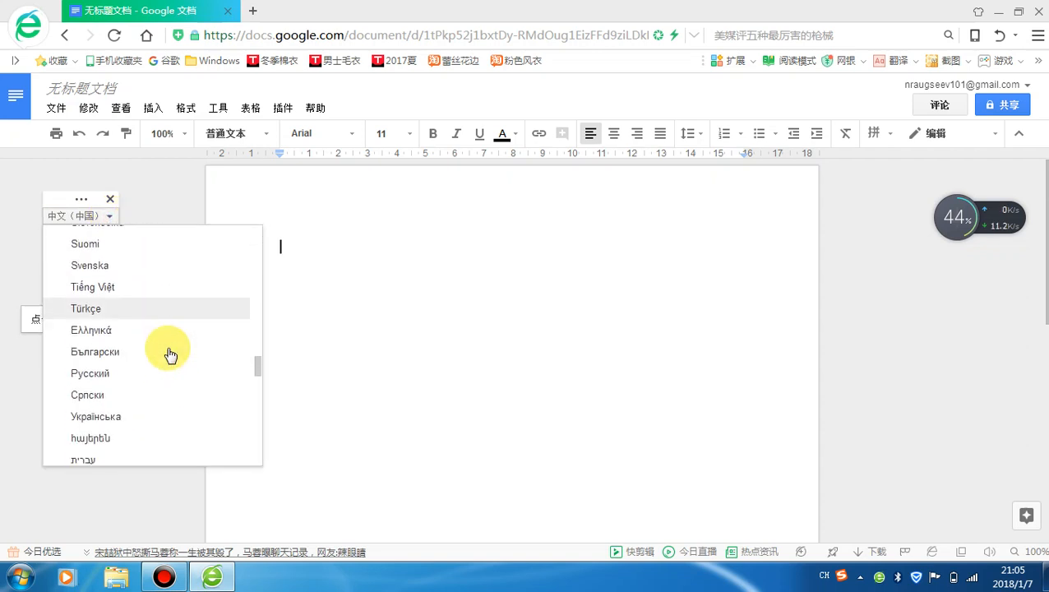
pyautogui.scroll(-12, 169, 355)
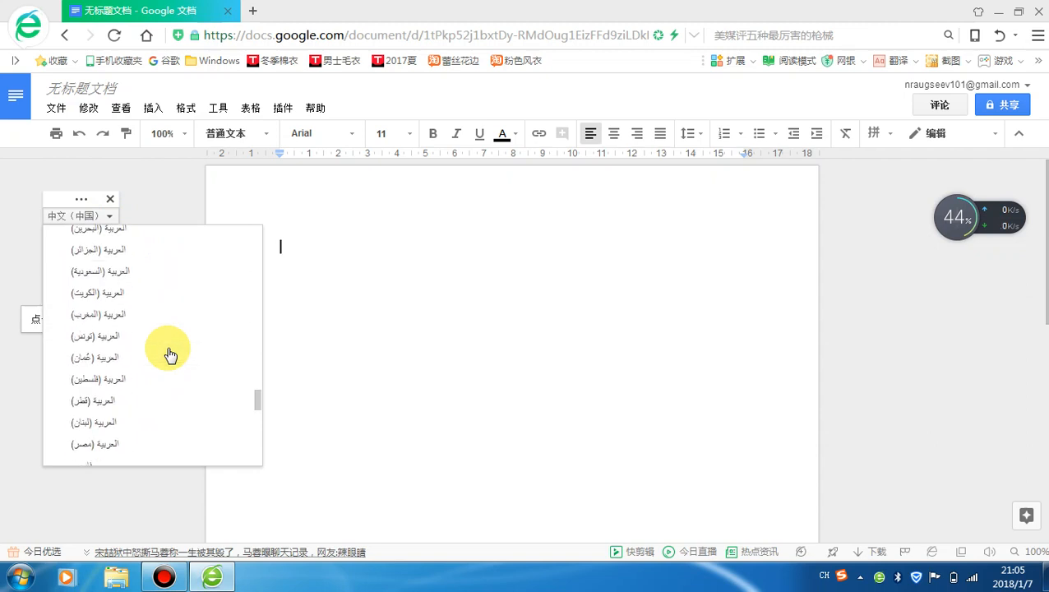
pyautogui.scroll(-1, 169, 355)
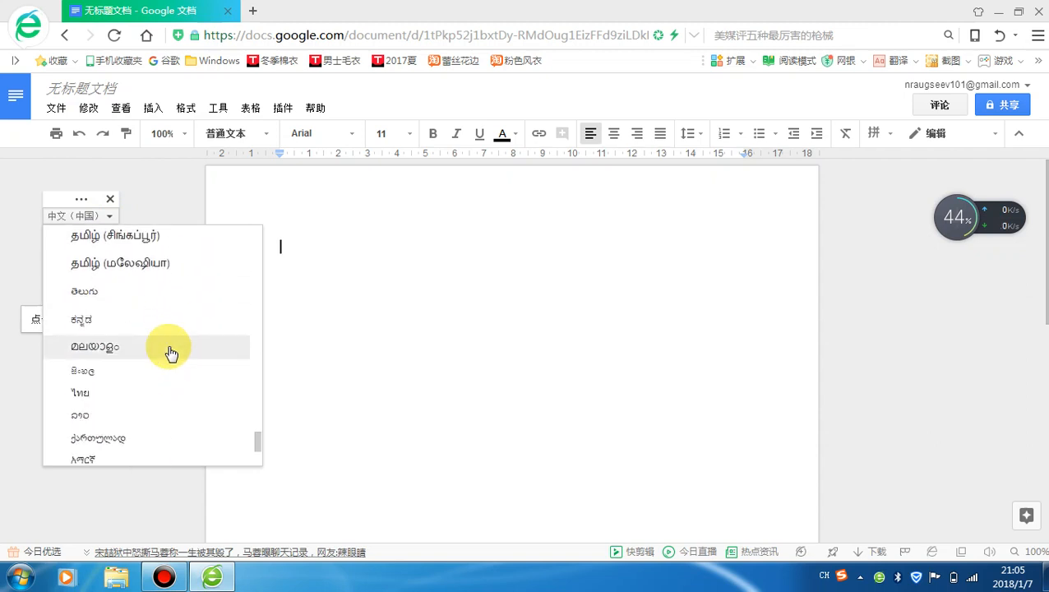
pyautogui.click(82, 417)
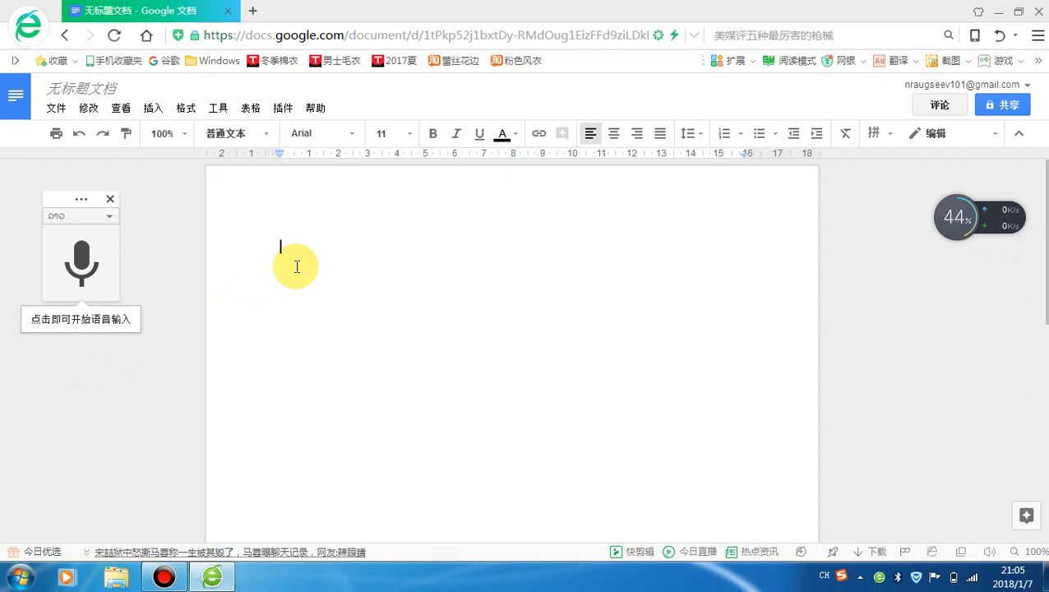
# Step: Dictate "ສາທາລະນະລັດປະຊາທິປະໄຕປະຊາຊົນລາວສັນຕິພາບເອກະລາດປະຊາທິປະໄຕເອກະພາບວັດທະນະຖາວອນ" by voice, stop recording and start a new line after the text
pyautogui.click(79, 268)
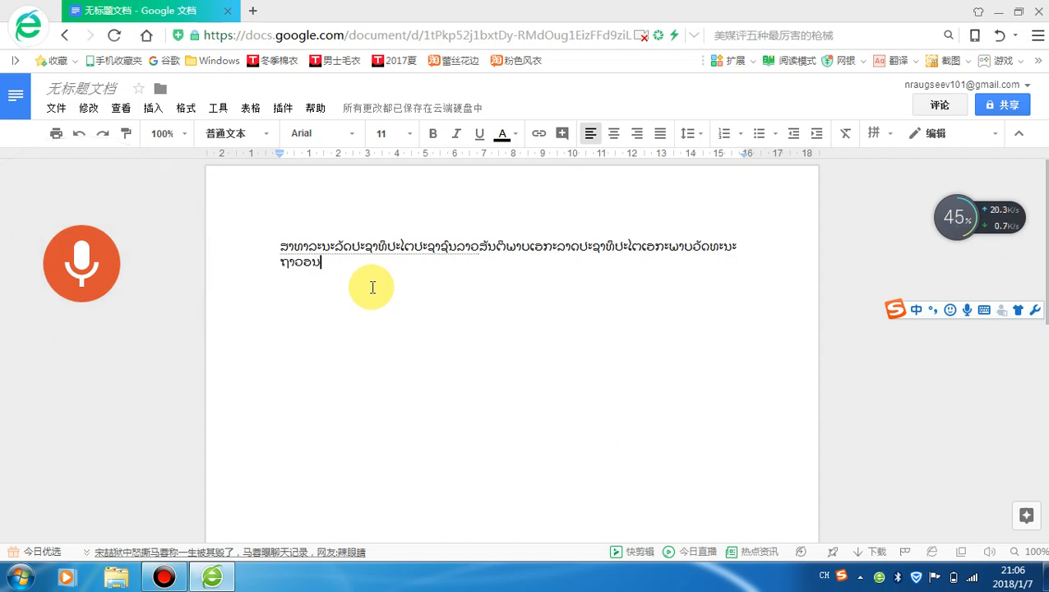
pyautogui.click(94, 265)
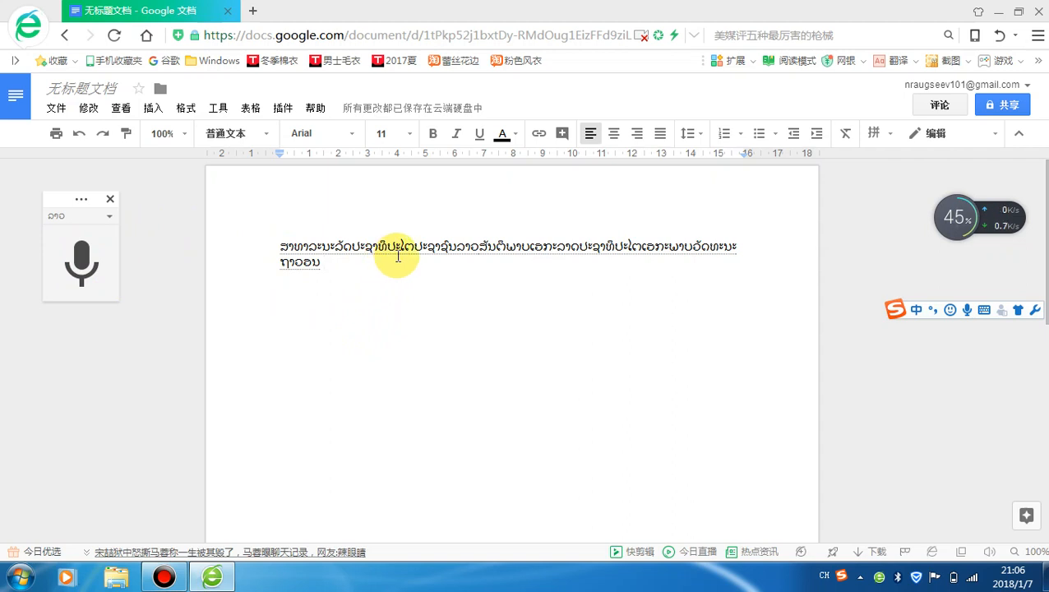
pyautogui.press('Return')
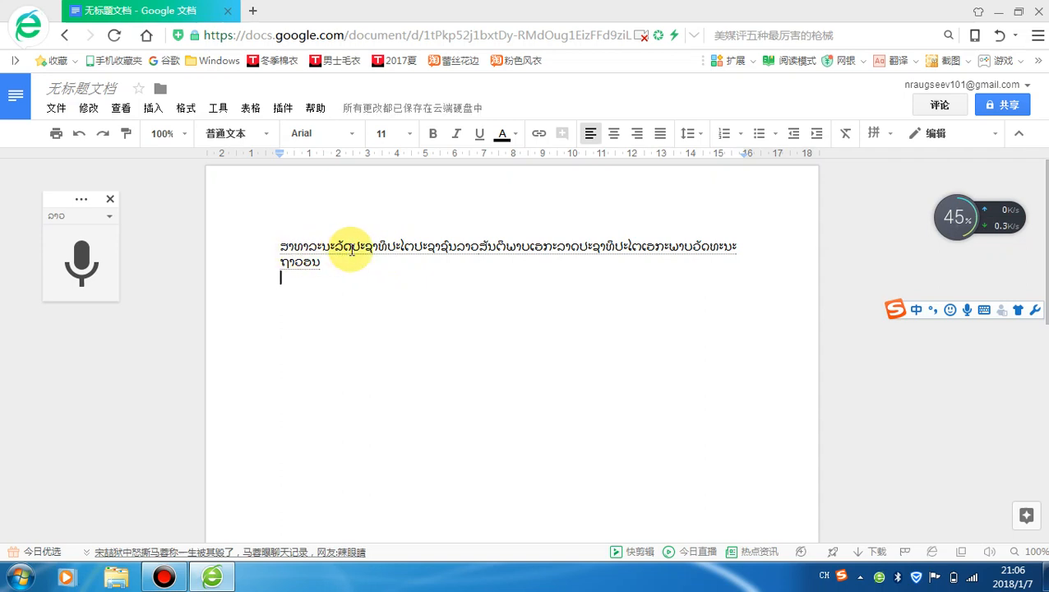
# Step: Separate the dictated words with spaces: "ສາທາລະນະລັດ ປະຊາທິປະໄຕ ປະຊາຊົນລາວ ສັນຕິພາບ ເອກະລາດ ປະຊາທິປະໄຕ ເອກະພາບ ວັດທະນະຖາວອນ"
pyautogui.click(352, 248)
pyautogui.press('Return')
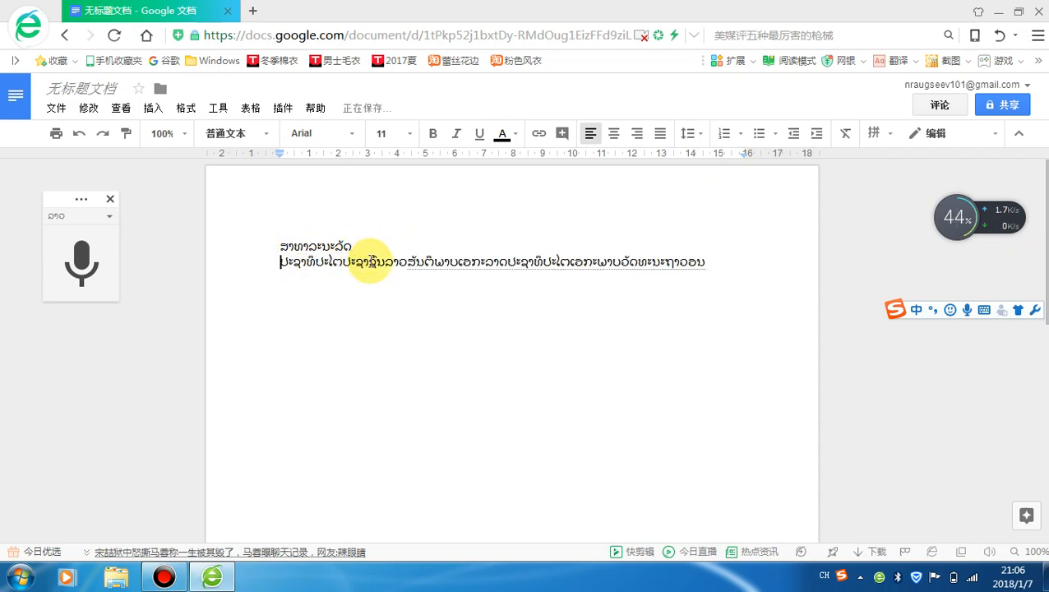
pyautogui.press('BackSpace')
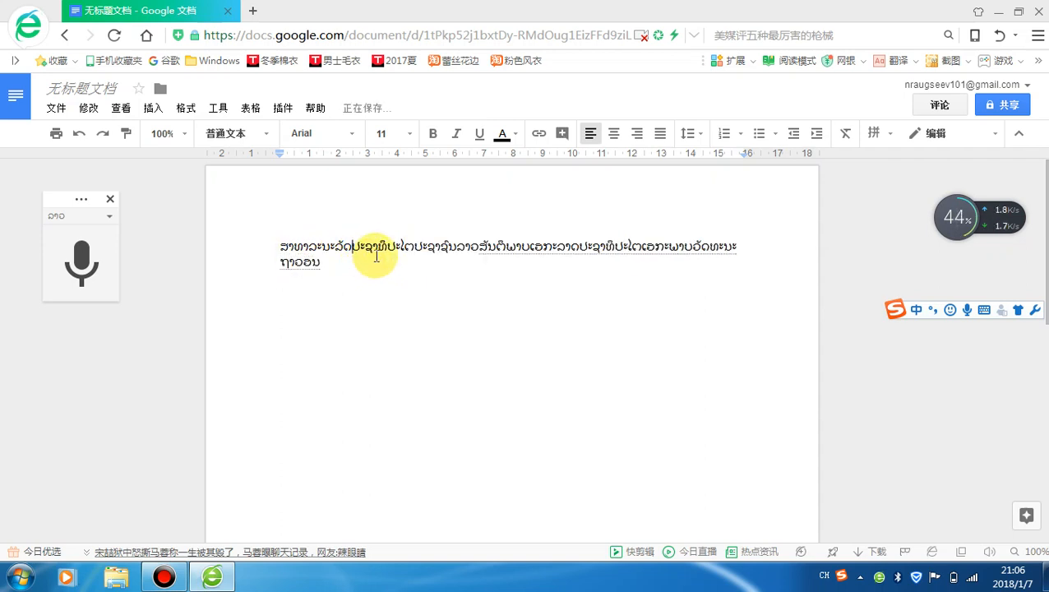
pyautogui.press('Return')
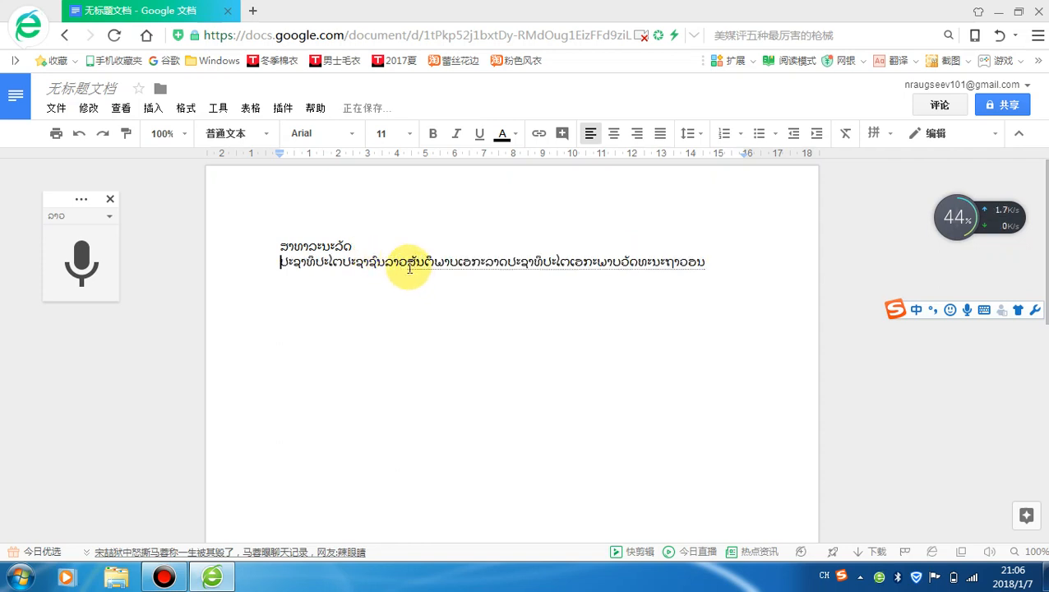
pyautogui.press('BackSpace')
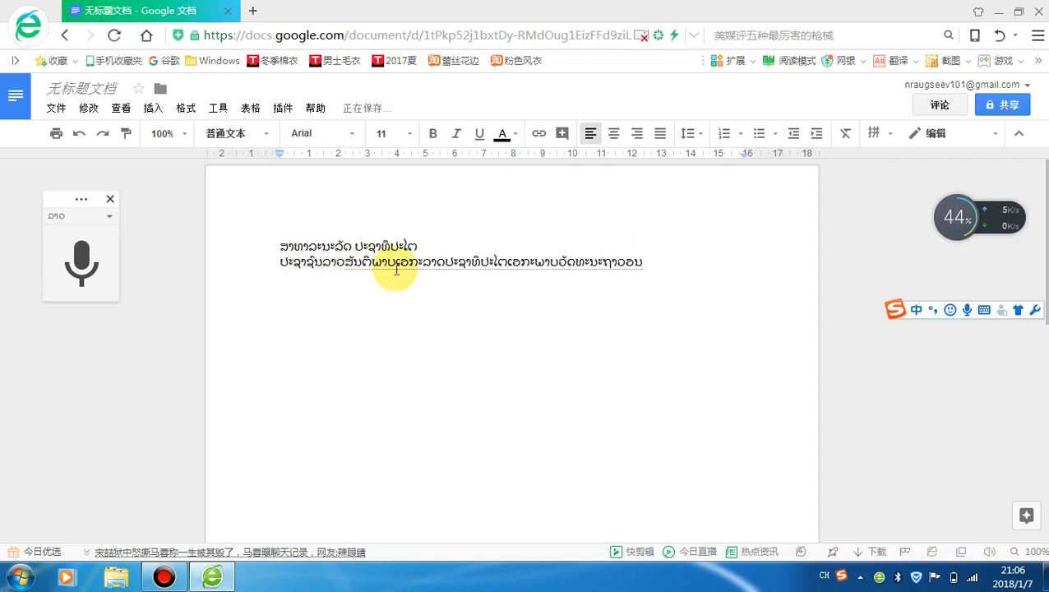
pyautogui.click(350, 263)
pyautogui.press('Return')
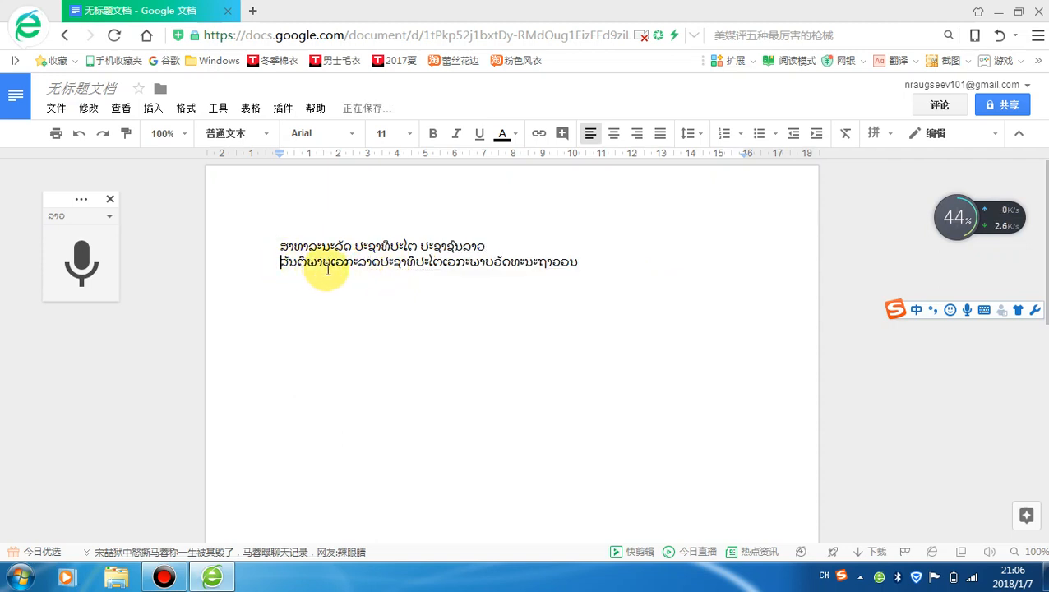
pyautogui.press('BackSpace')
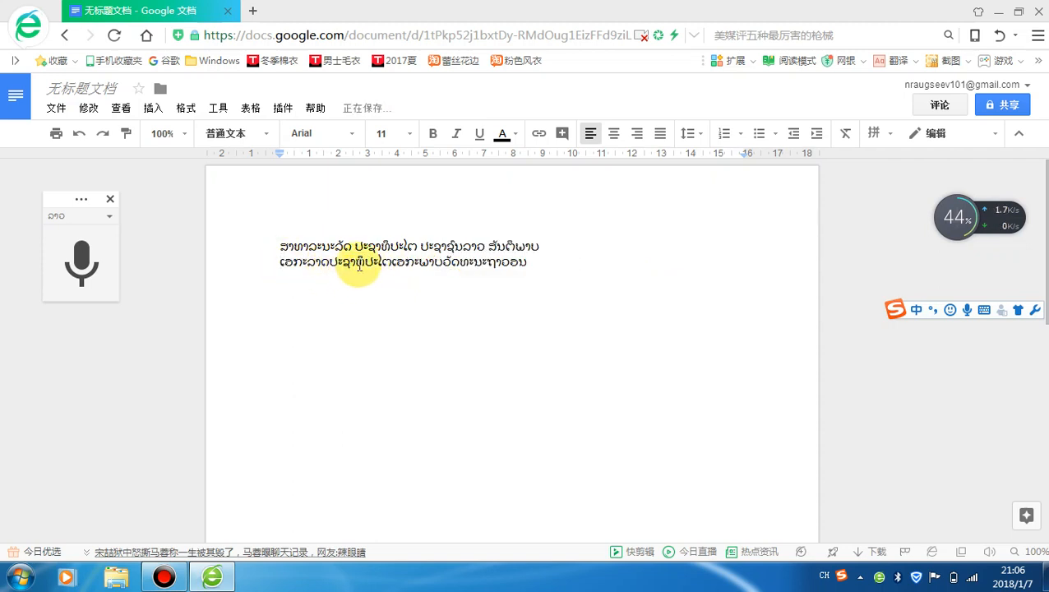
pyautogui.click(329, 263)
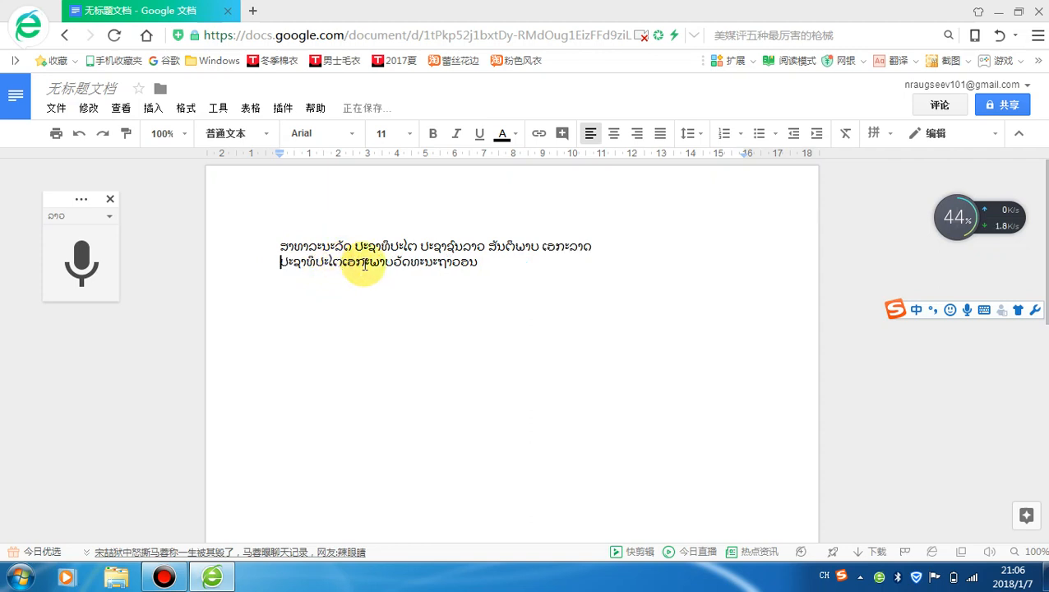
pyautogui.click(341, 263)
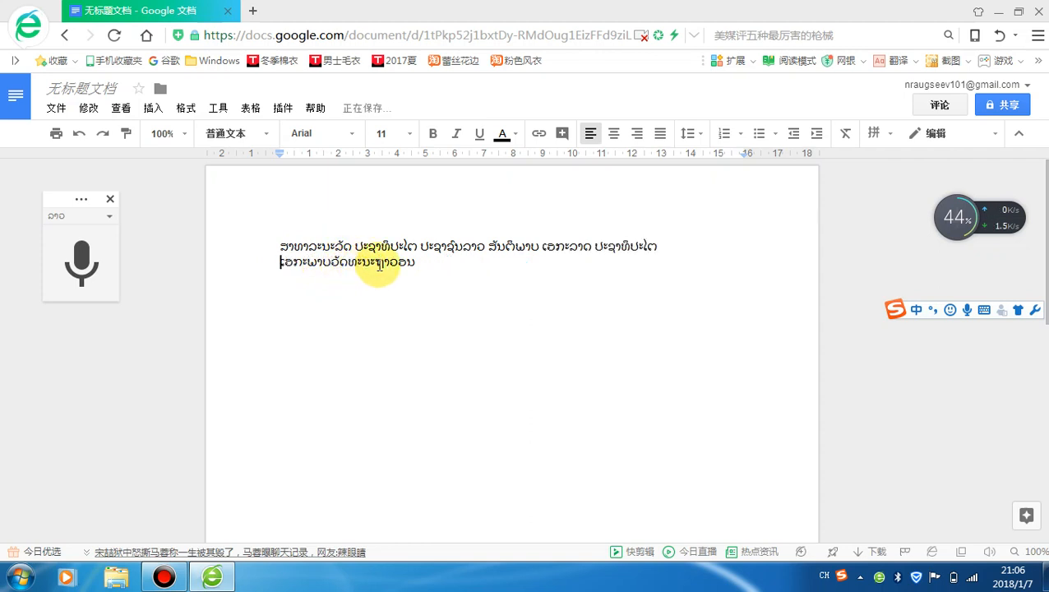
pyautogui.click(329, 261)
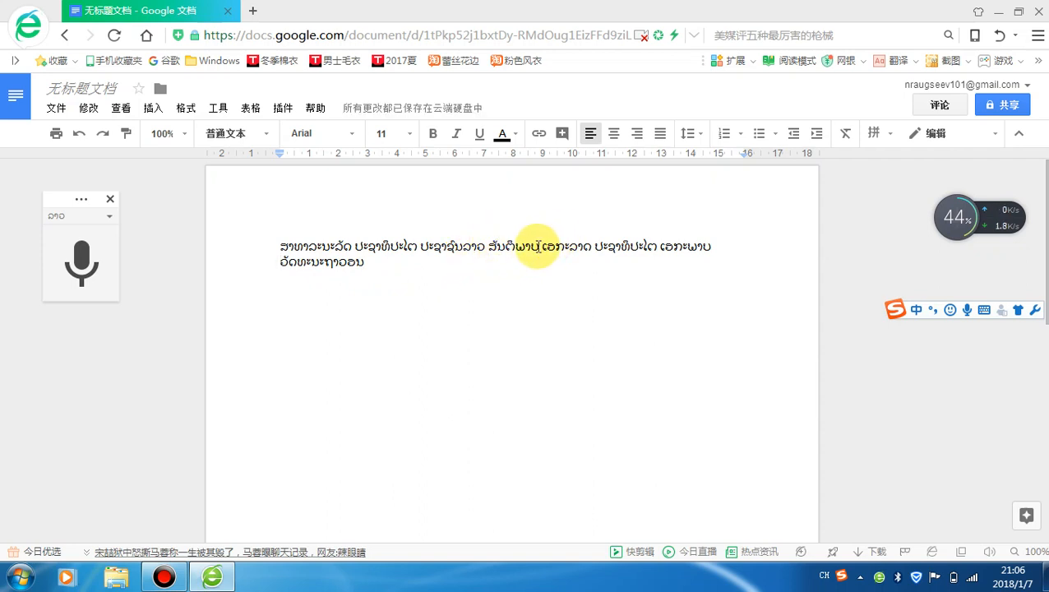
# Step: Break the line before "ສັນຕິພາບ" so that the motto starts on its own line
pyautogui.click(487, 246)
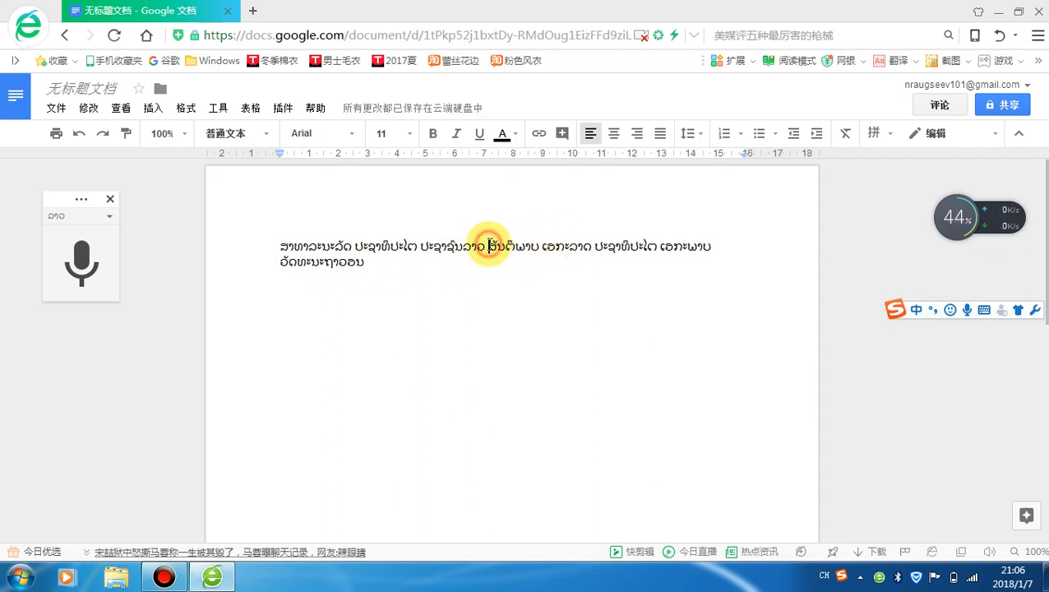
pyautogui.press('Return')
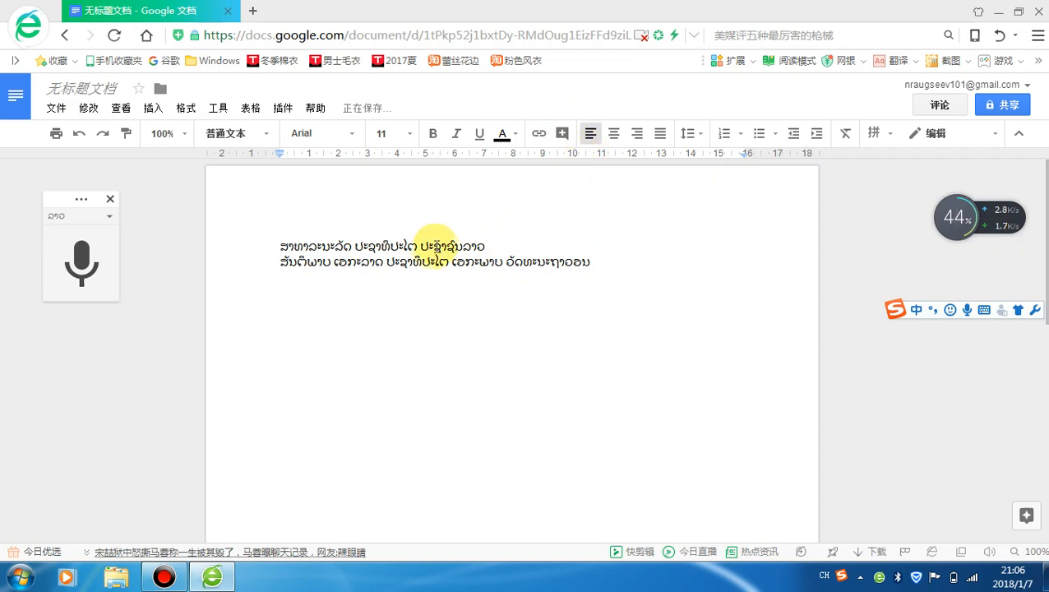
# Step: Centre-align all the text in the document
pyautogui.hotkey('ctrl', 'a')
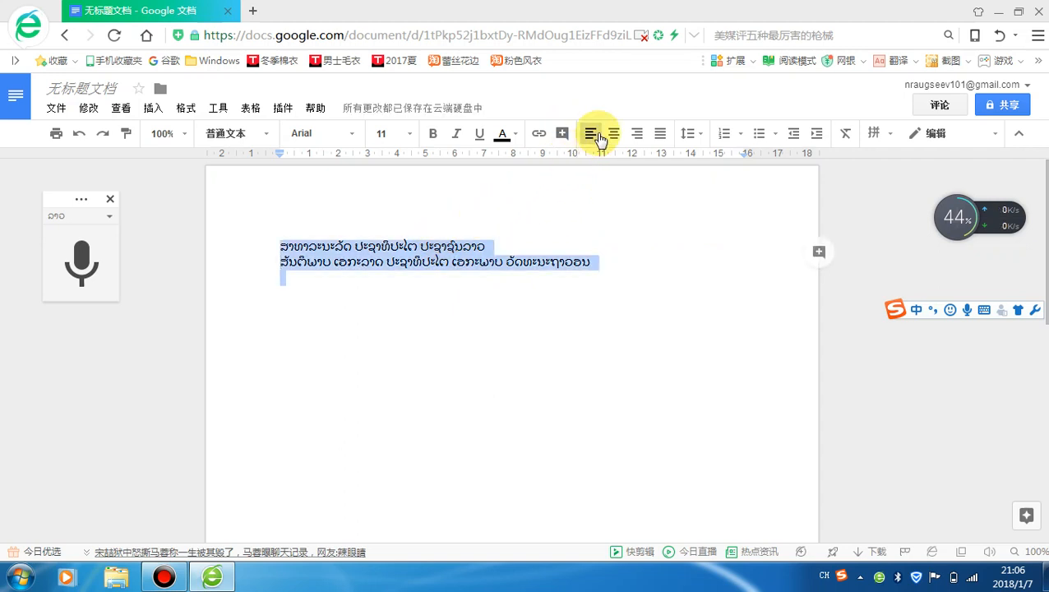
pyautogui.click(613, 133)
pyautogui.click(548, 290)
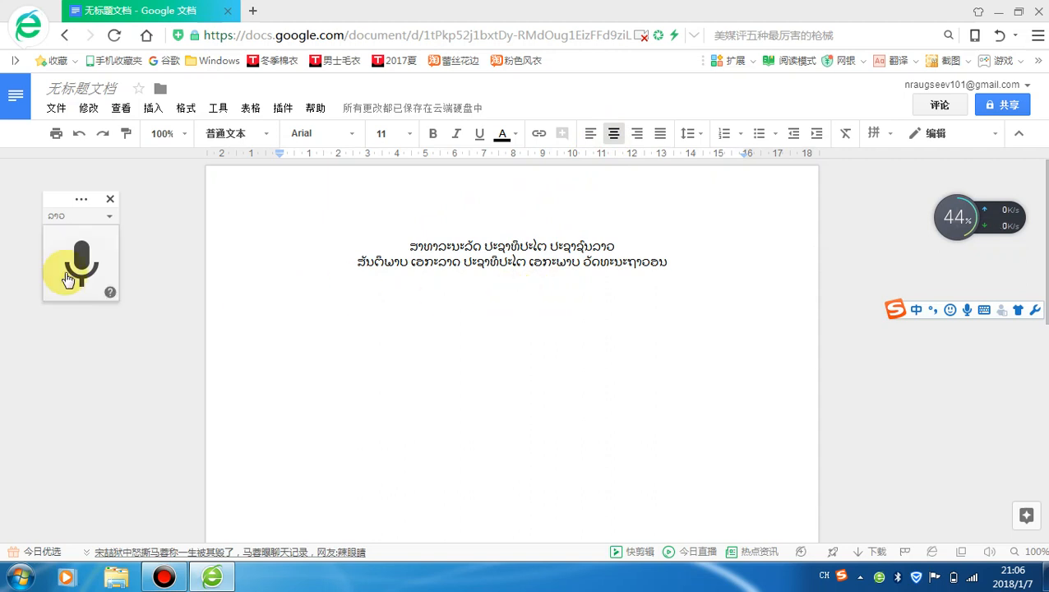
# Step: Switch the voice typing dictation language to Chinese, 中文（中国）
pyautogui.click(107, 217)
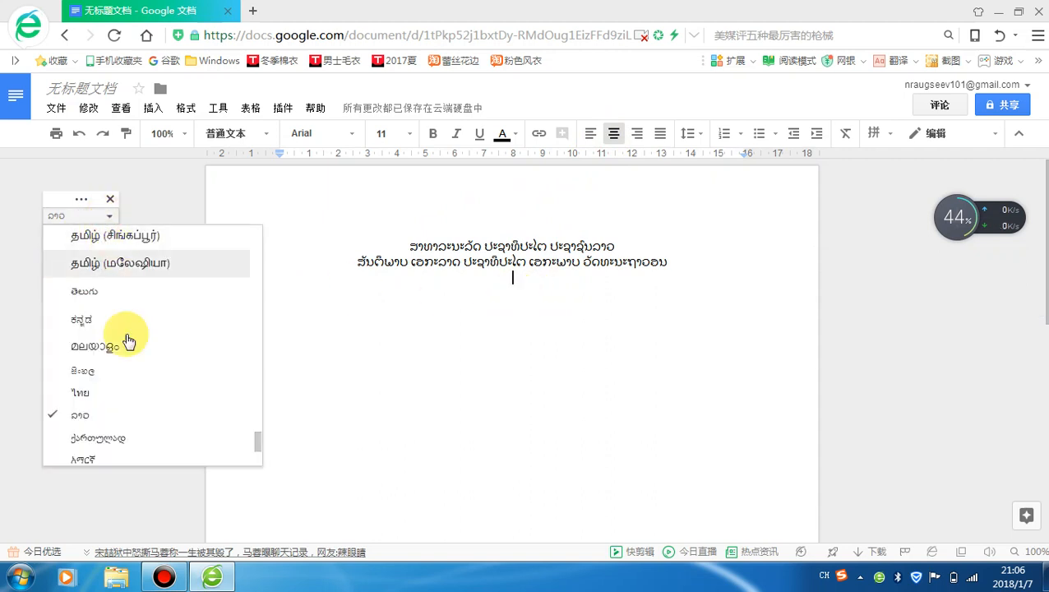
pyautogui.scroll(-2, 105, 395)
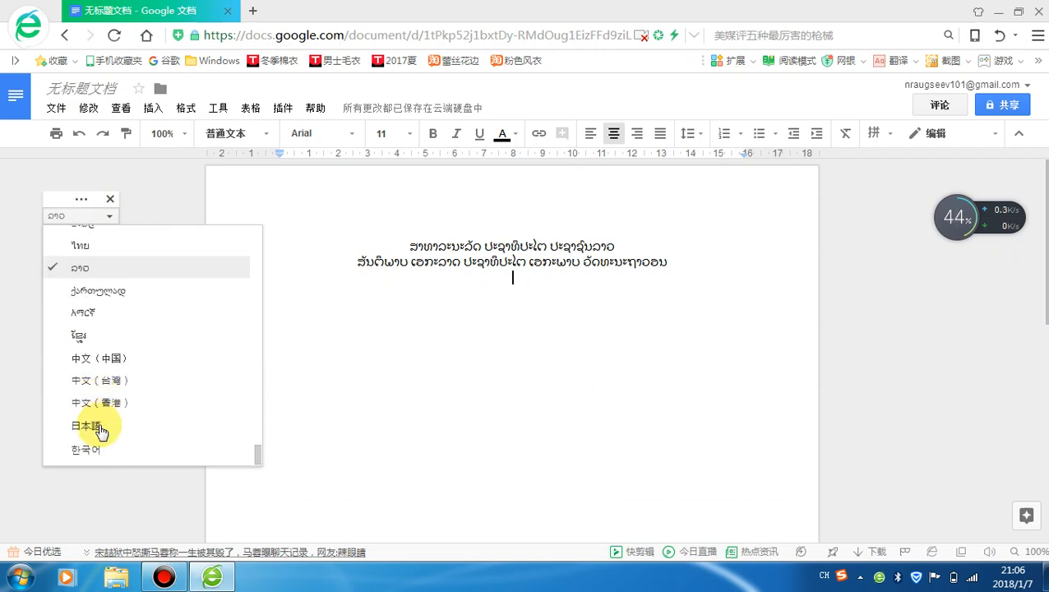
pyautogui.click(99, 358)
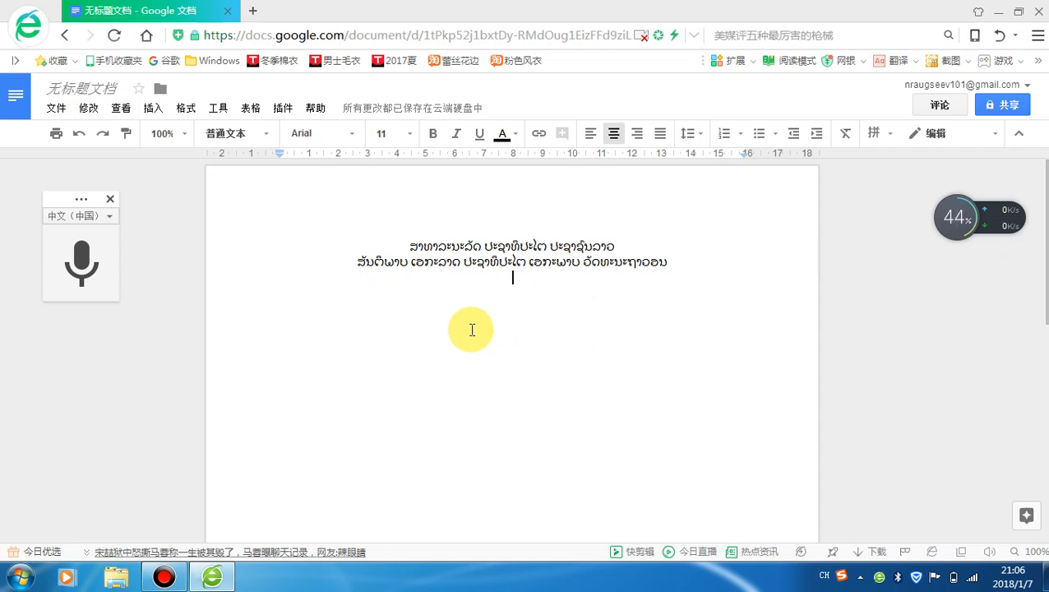
# Step: Dictate "老挝人民民主共和国" by voice below the Lao text, stop recording and delete the surplus characters "独立那" after it
pyautogui.click(78, 273)
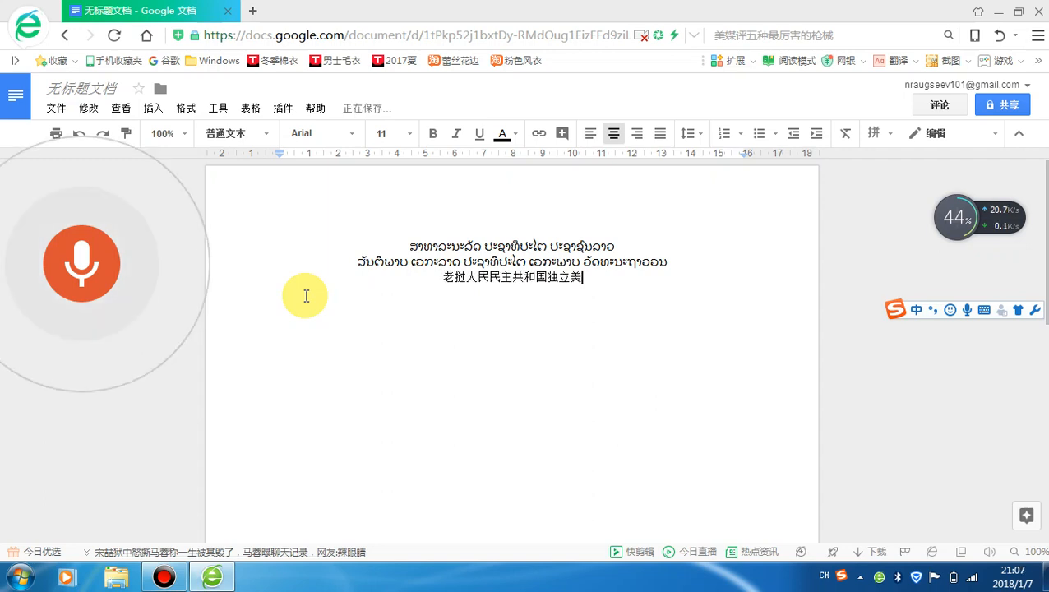
pyautogui.click(103, 280)
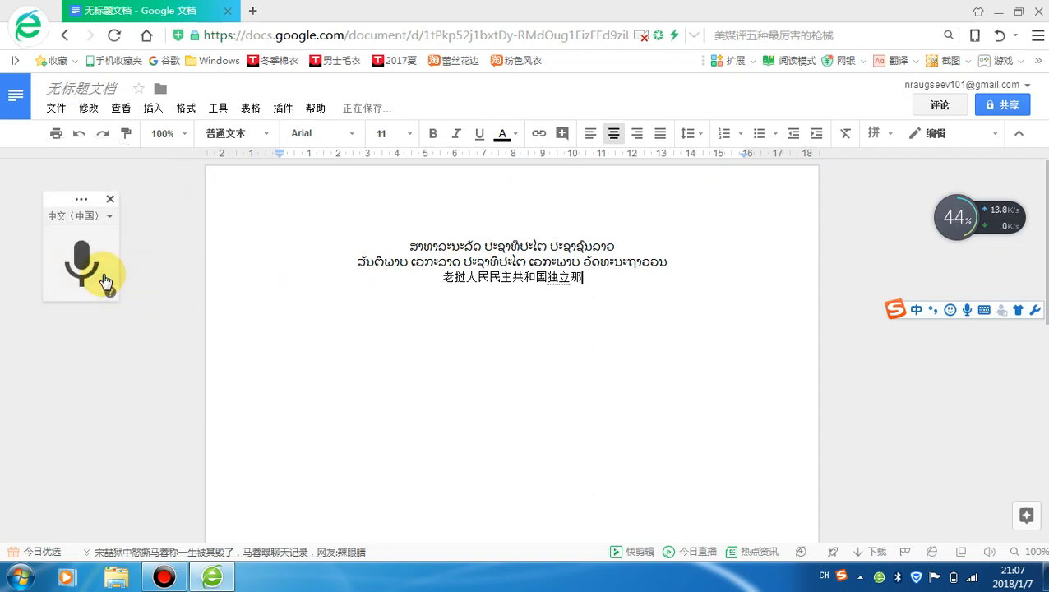
pyautogui.press('BackSpace')
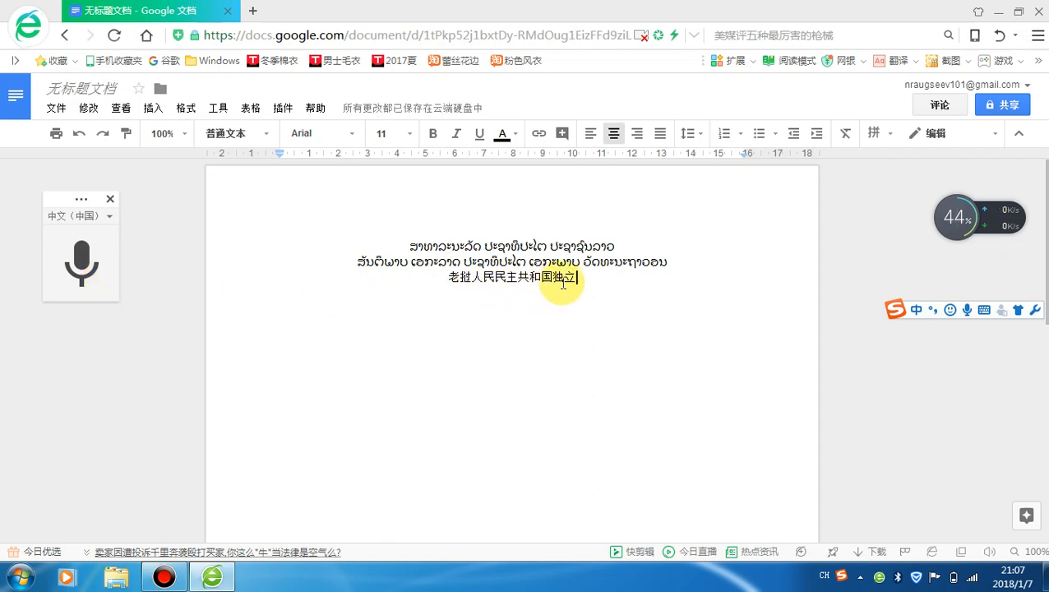
pyautogui.press('BackSpace')
pyautogui.press('BackSpace')
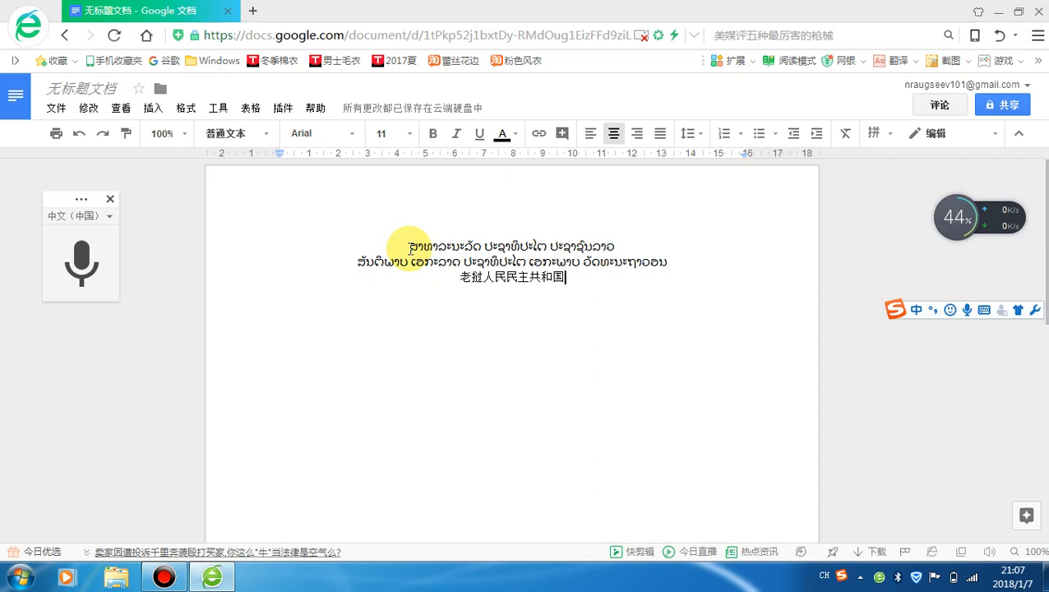
pyautogui.keyDown('shift'); pyautogui.click(410, 249); pyautogui.keyUp('shift')
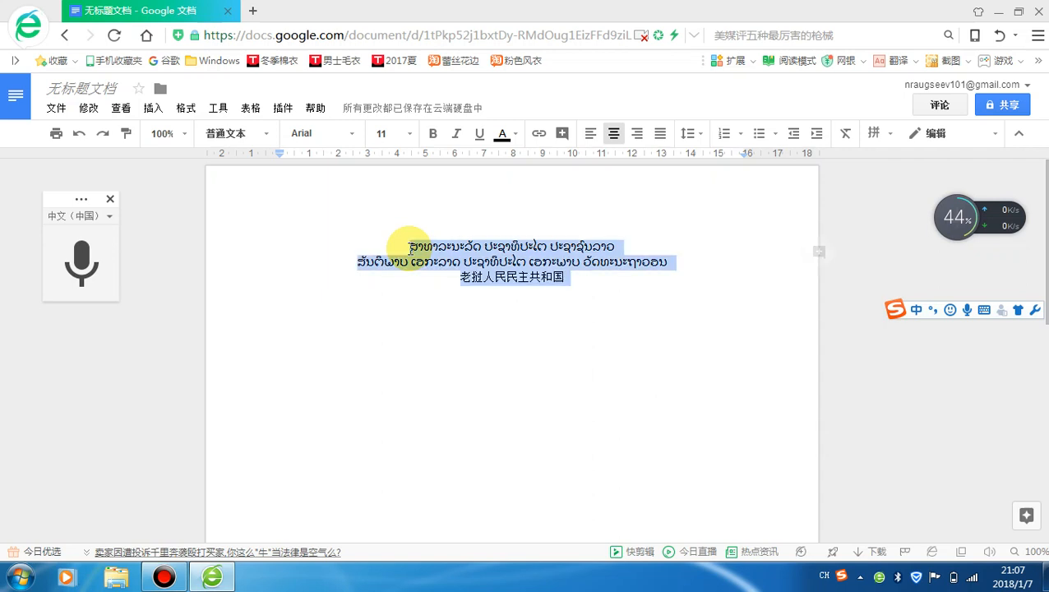
pyautogui.click(351, 135)
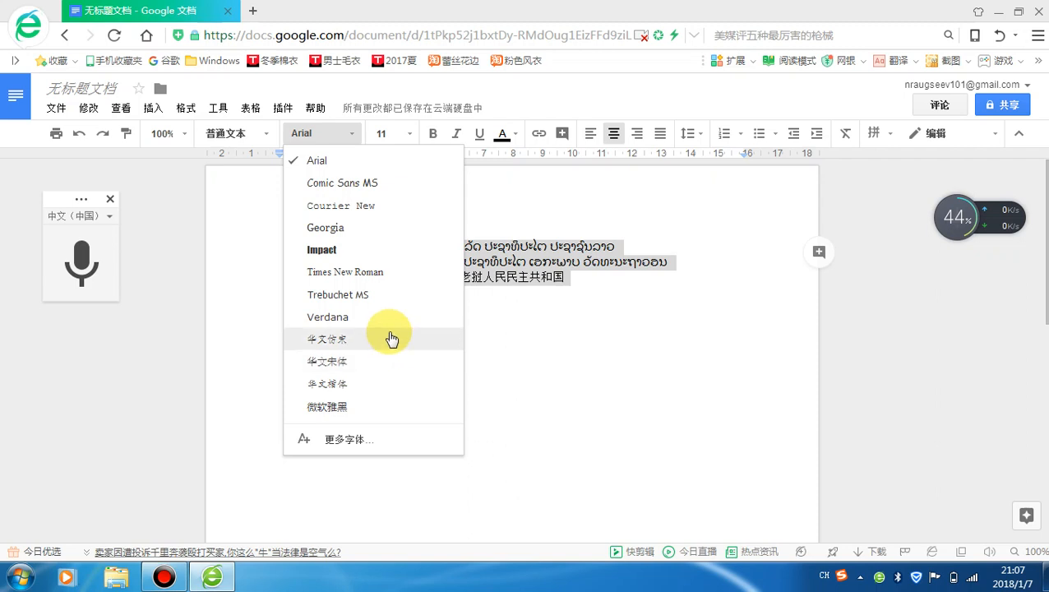
pyautogui.click(648, 320)
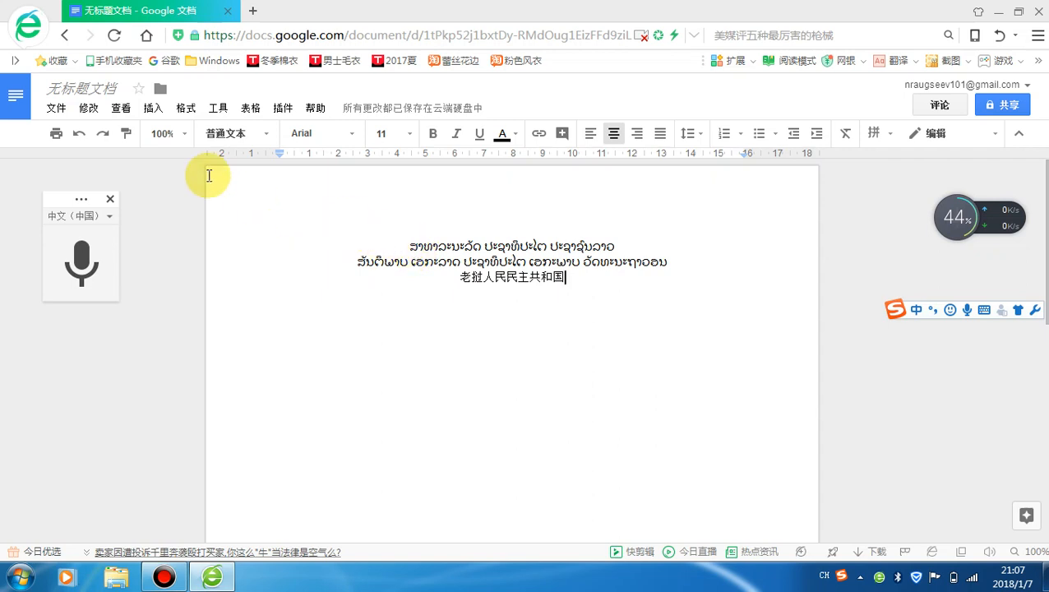
# Step: Download the document to the Desktop as a Microsoft Word (.docx) file named "老挝" and open it in Word
pyautogui.click(57, 110)
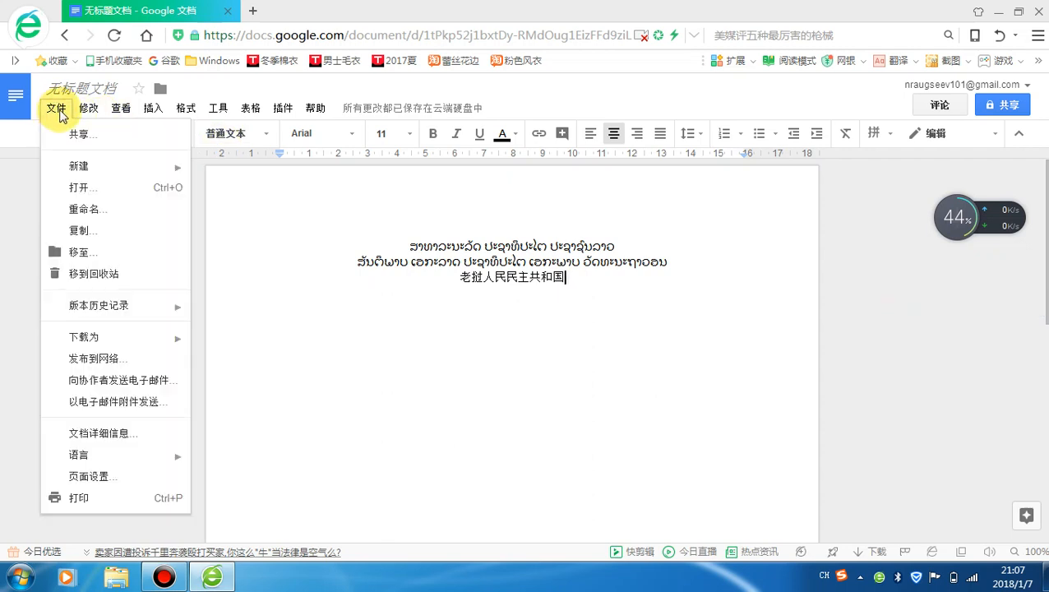
pyautogui.moveTo(73, 337)
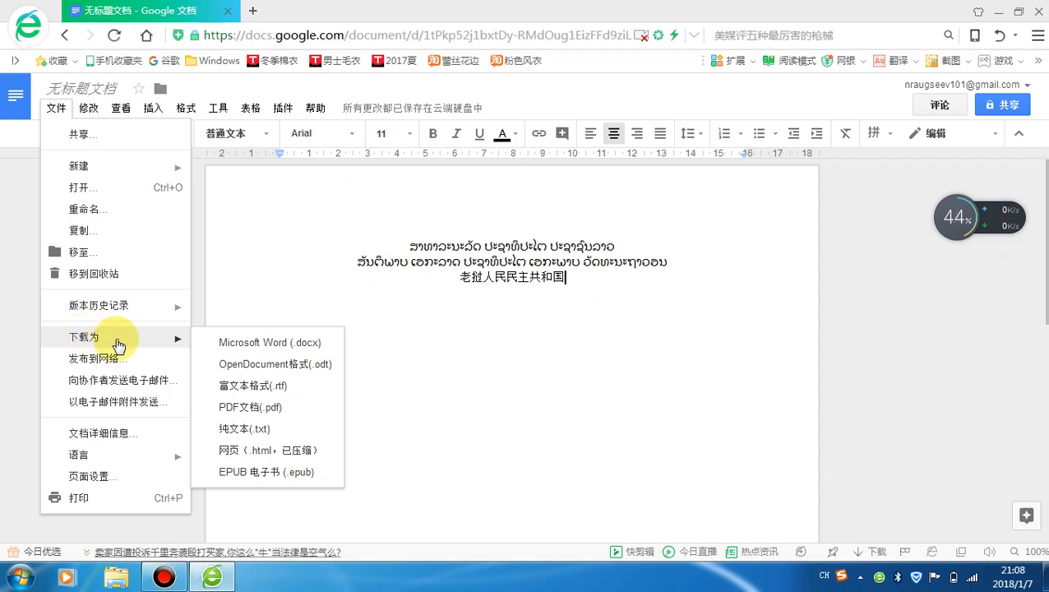
pyautogui.click(281, 343)
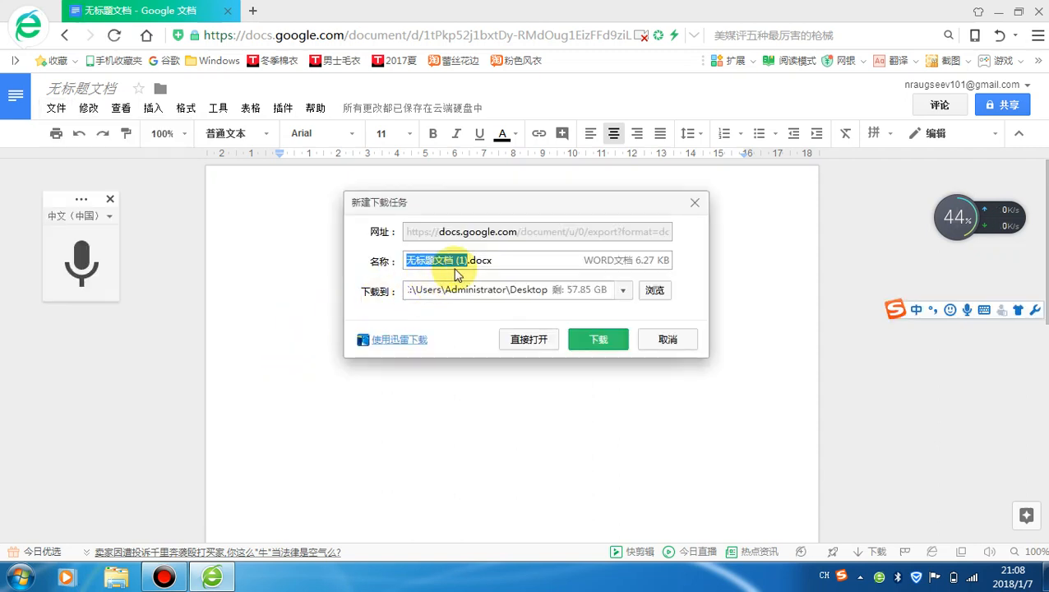
pyautogui.press('BackSpace')
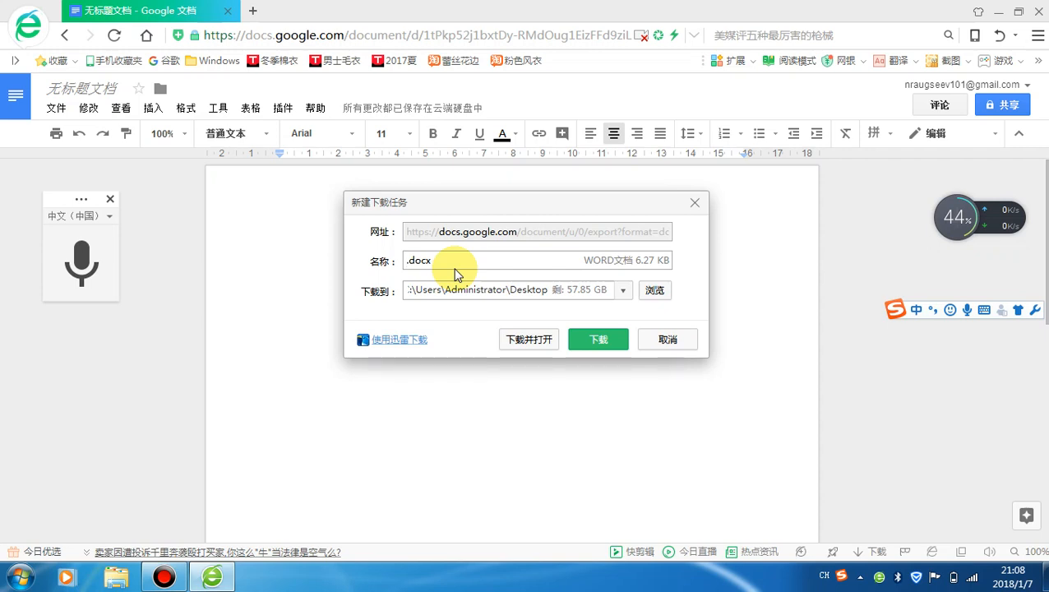
pyautogui.write('lao')
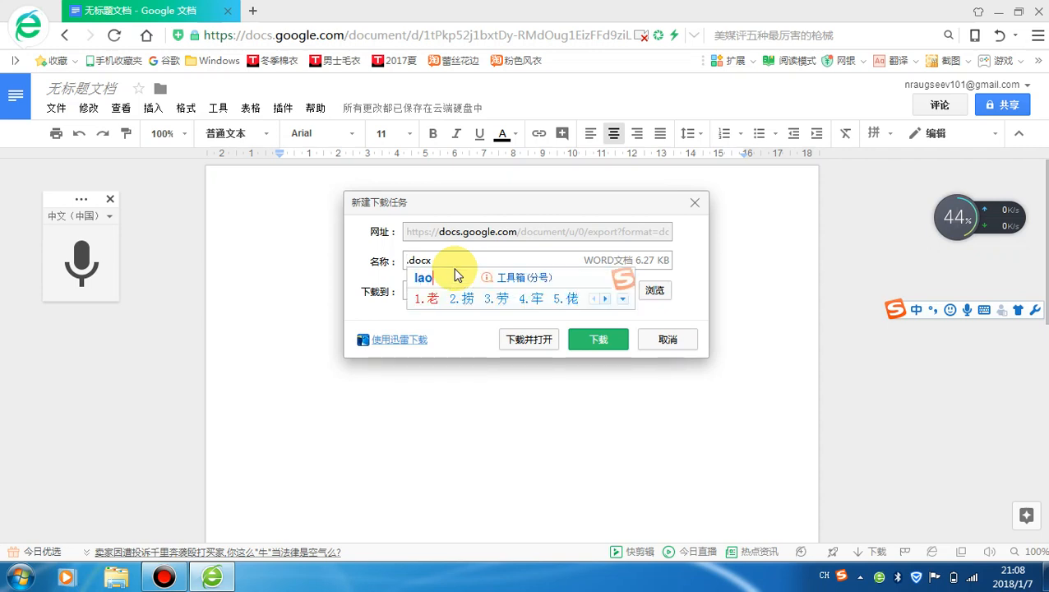
pyautogui.write('wo')
pyautogui.press('space')
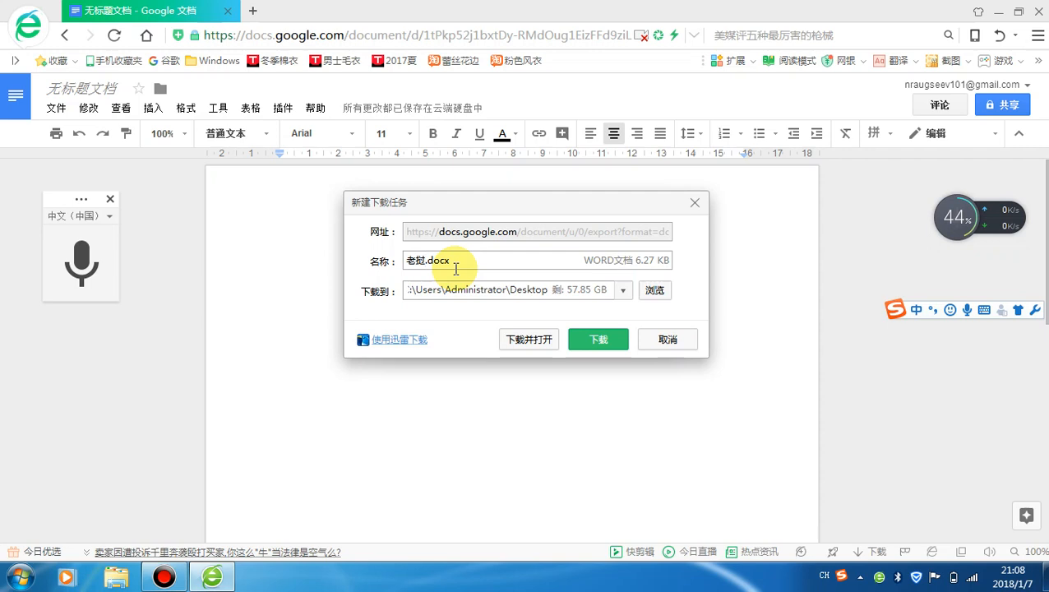
pyautogui.click(580, 341)
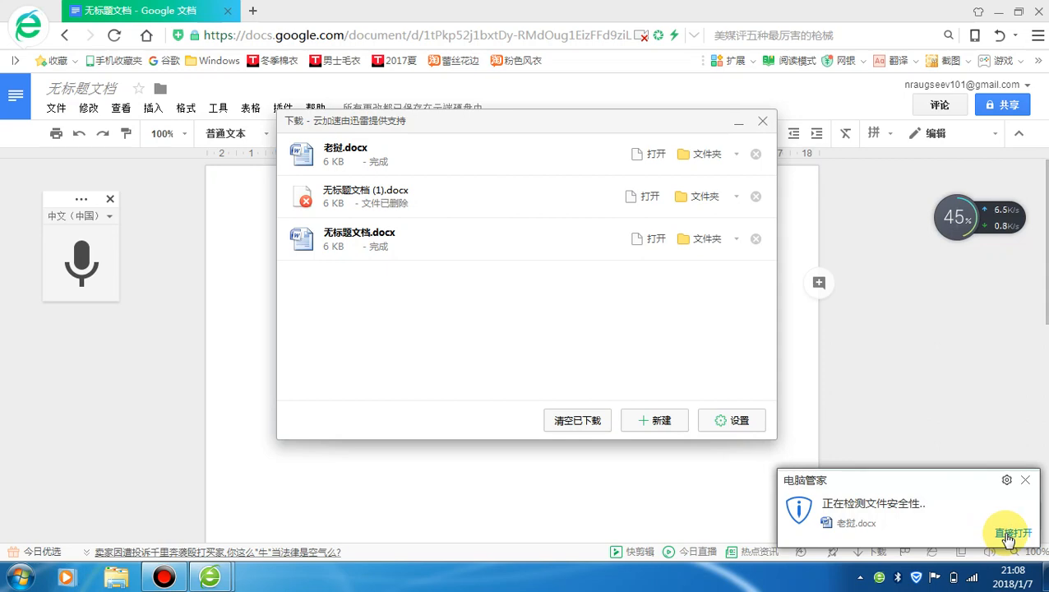
pyautogui.click(1007, 534)
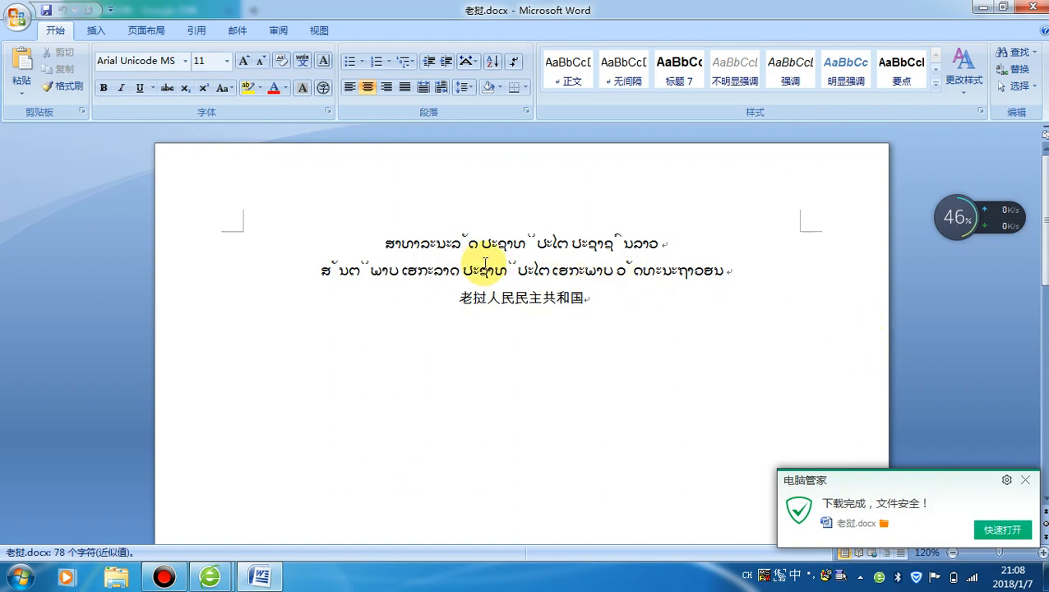
# Step: Set the font of the whole Word document to Saysettha OT
pyautogui.hotkey('ctrl', 'a')
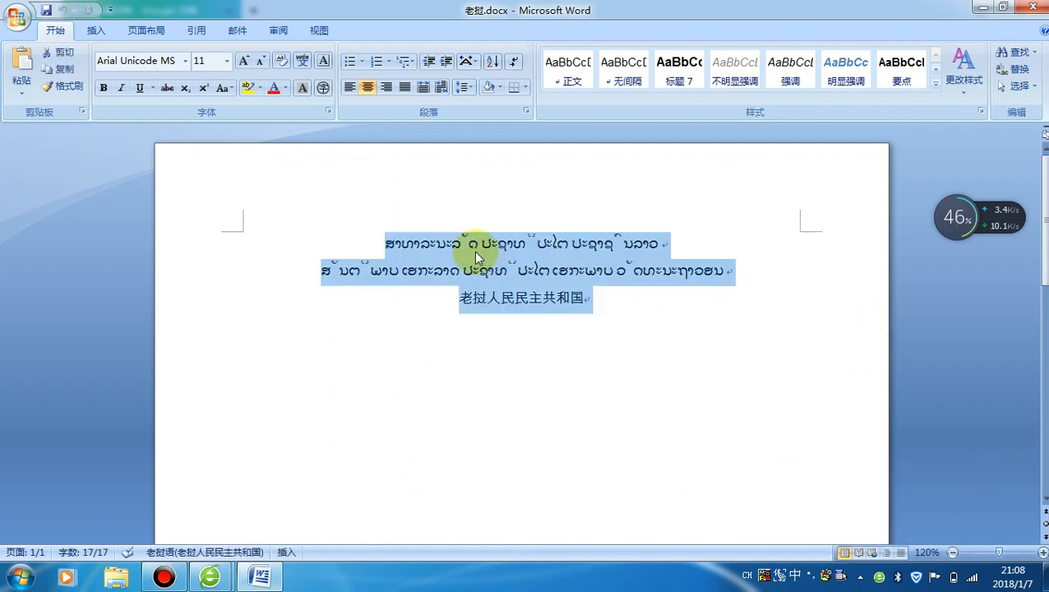
pyautogui.click(186, 61)
pyautogui.click(192, 235)
pyautogui.click(458, 218)
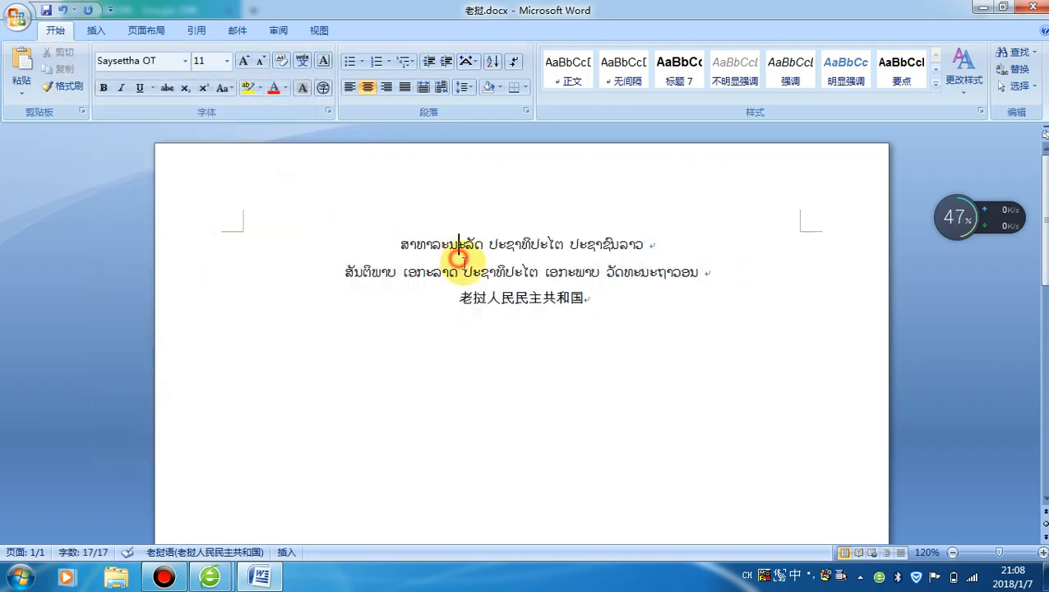
pyautogui.click(597, 297)
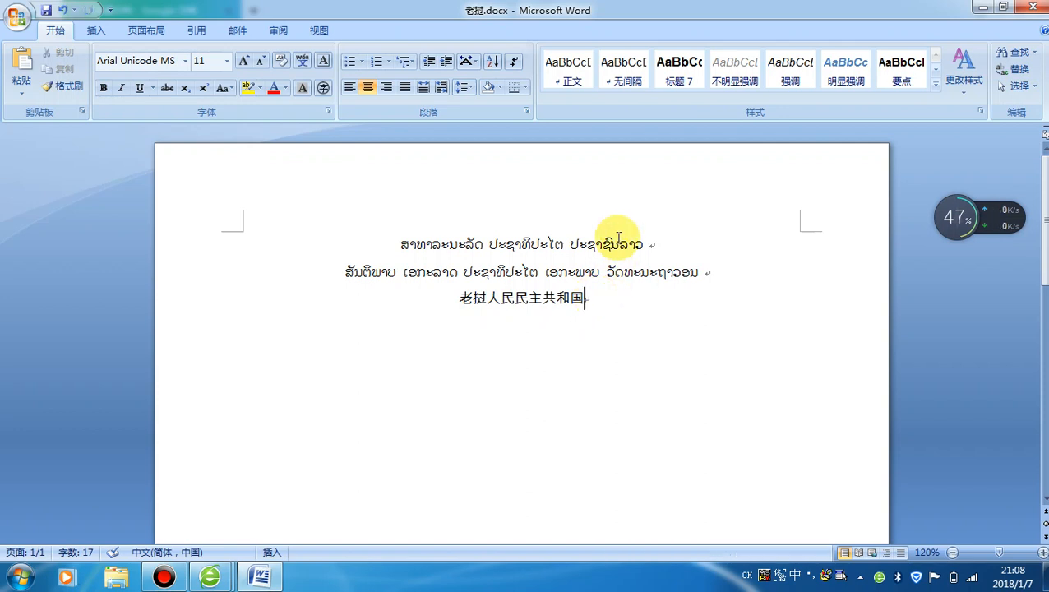
pyautogui.moveTo(400, 243); pyautogui.dragTo(719, 271)
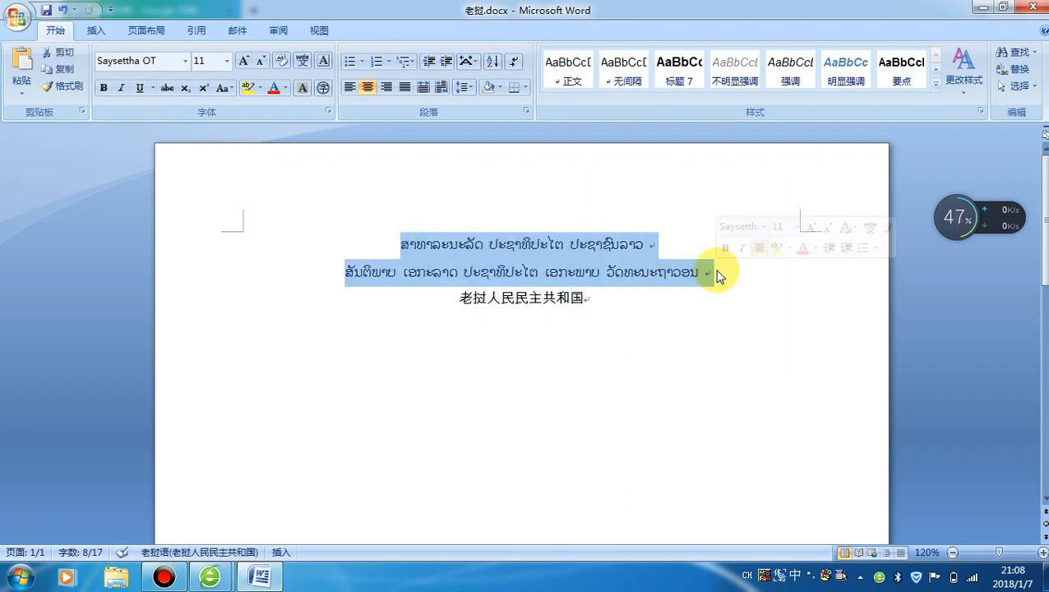
pyautogui.click(716, 273)
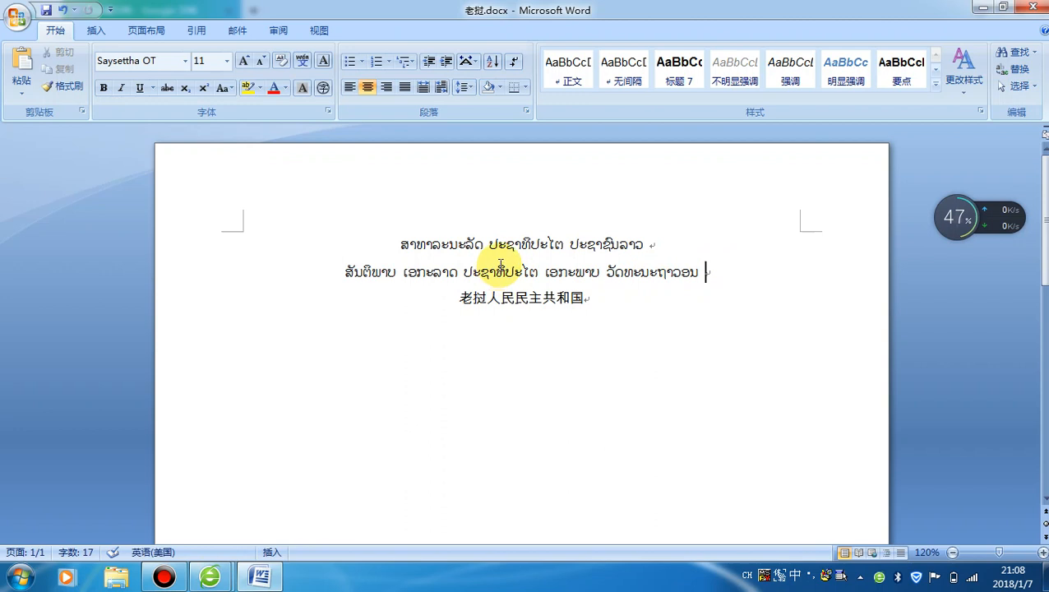